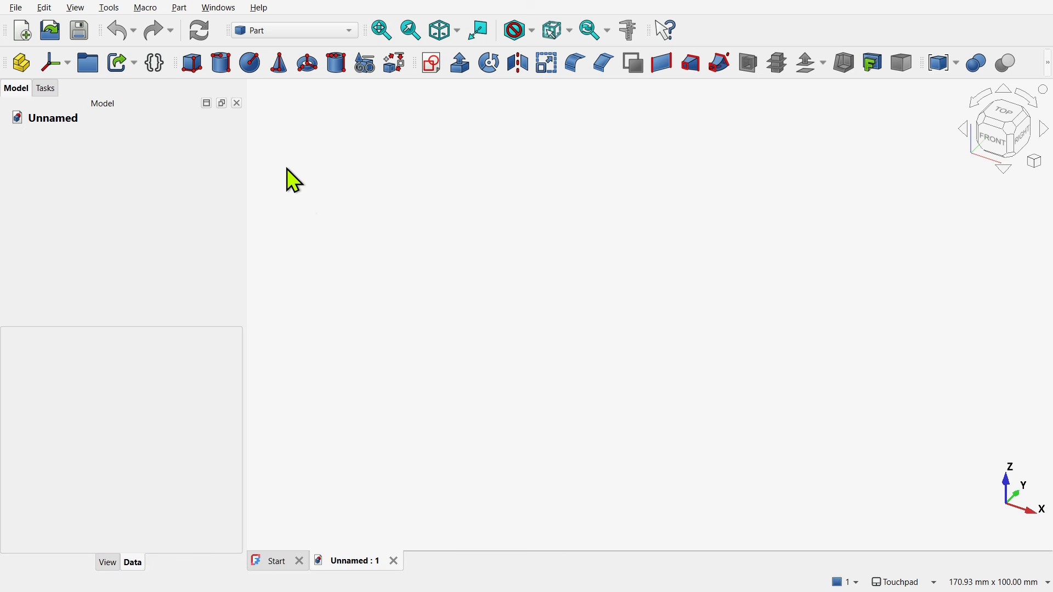
- Create a sketch on the XY-plane with a circle about 72 mm in diameter, centred on the negative horizontal axis and passing through the origin
left_click(430, 65)
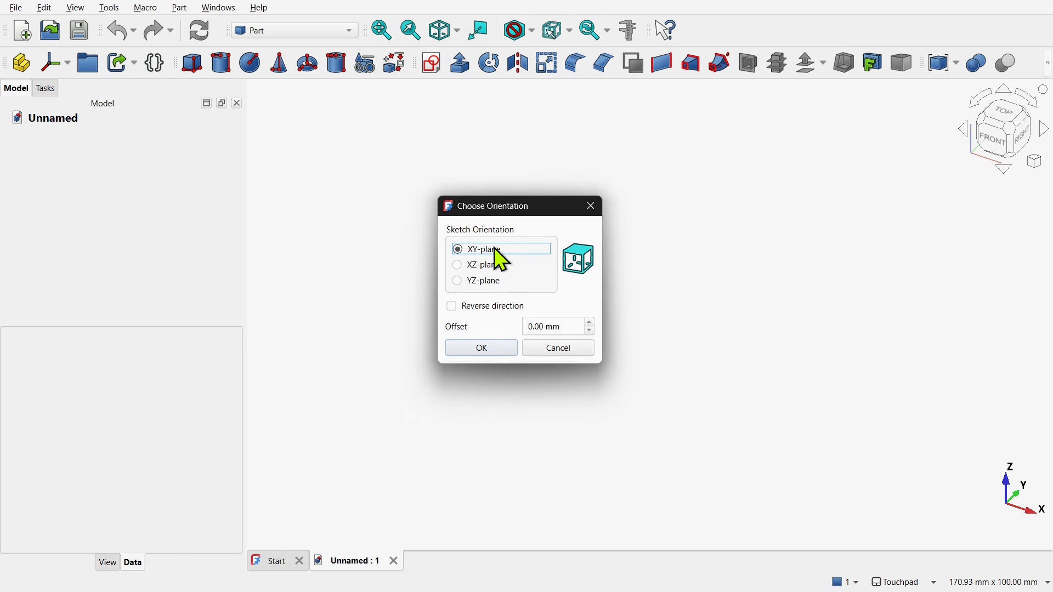
left_click(469, 352)
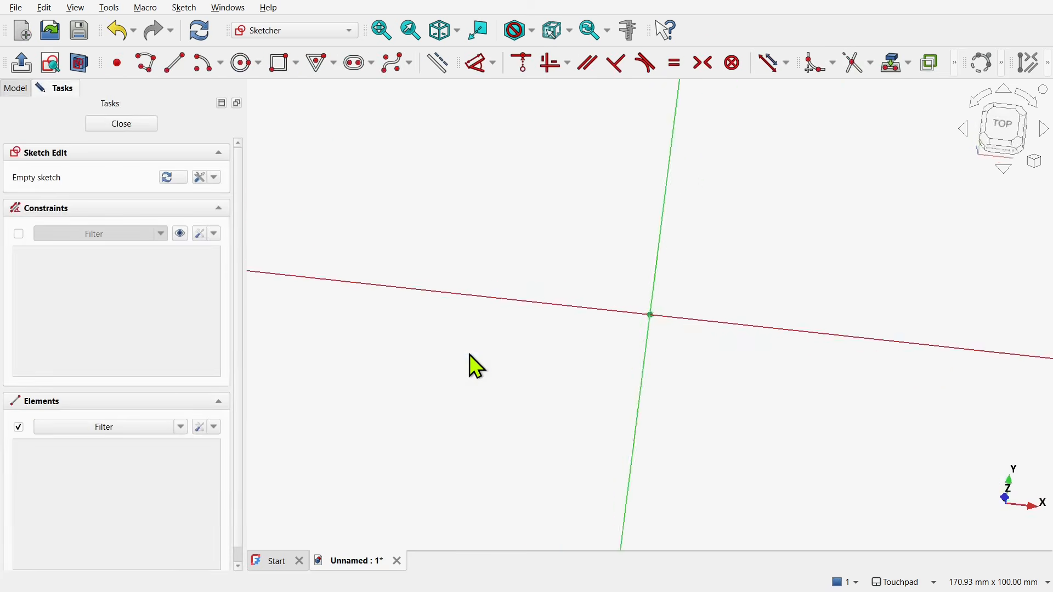
left_click(245, 64)
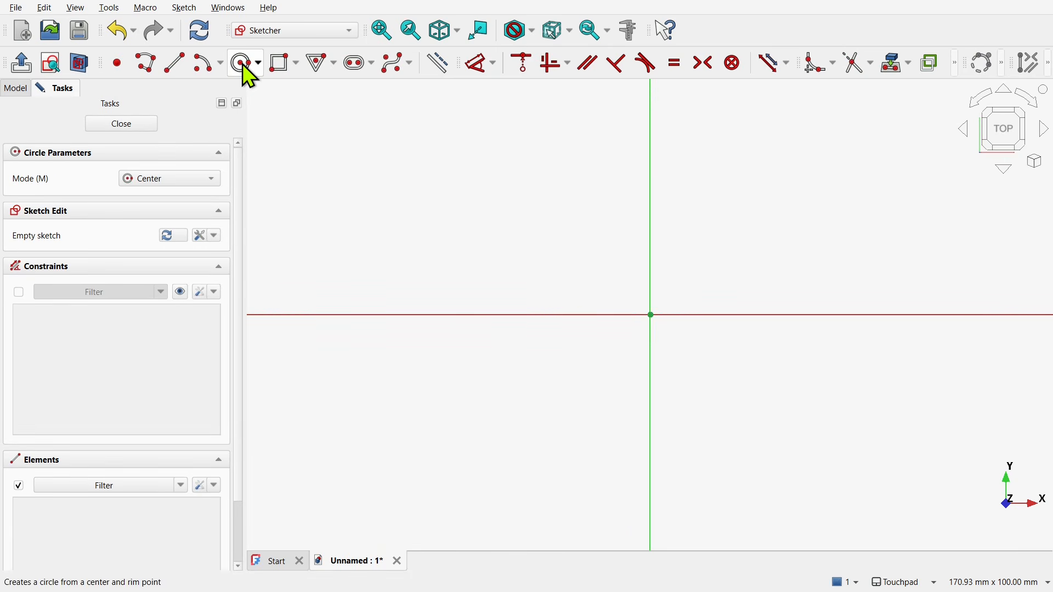
left_click(481, 315)
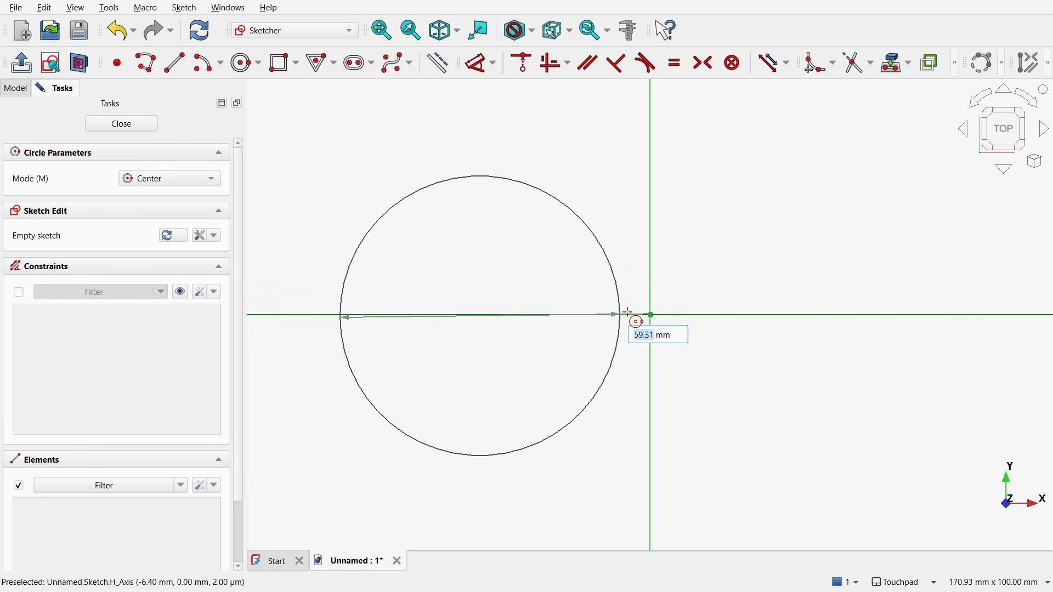
left_click(651, 315)
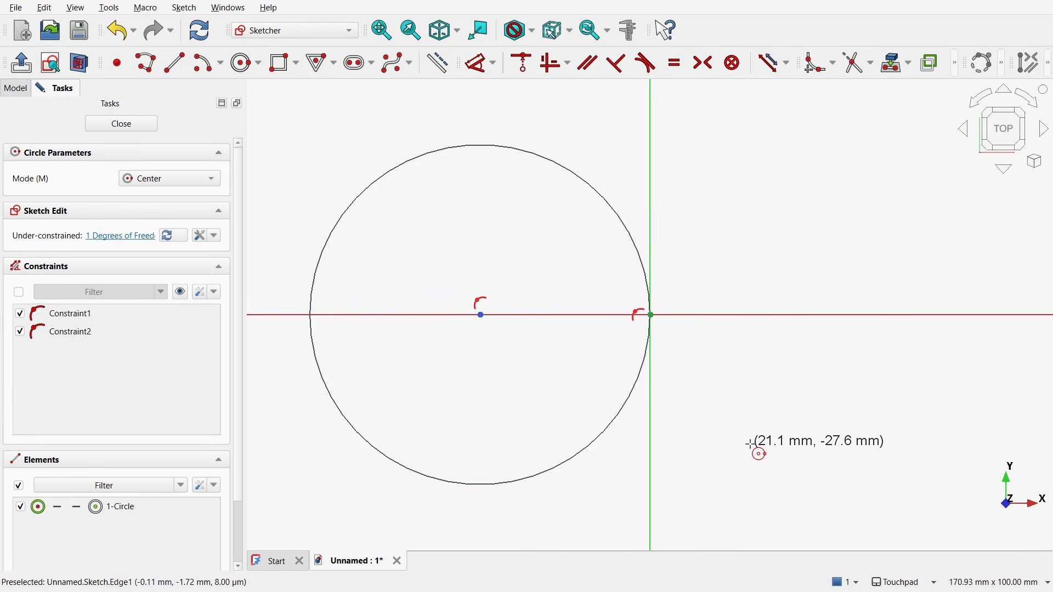
key("Escape")
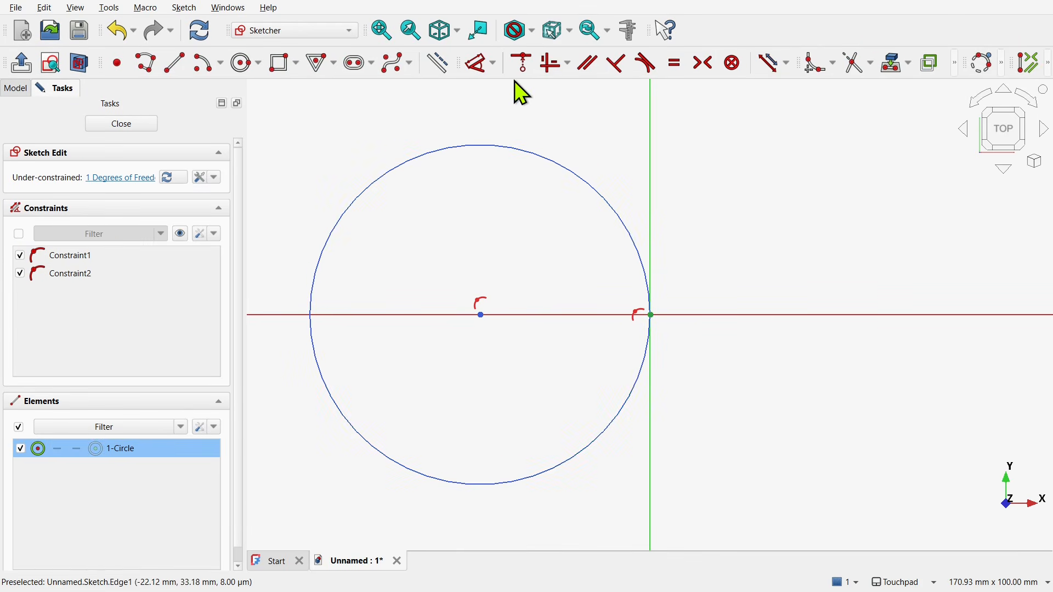
- Dimension the circle's diameter to 50 mm and close the sketch
left_click(481, 67)
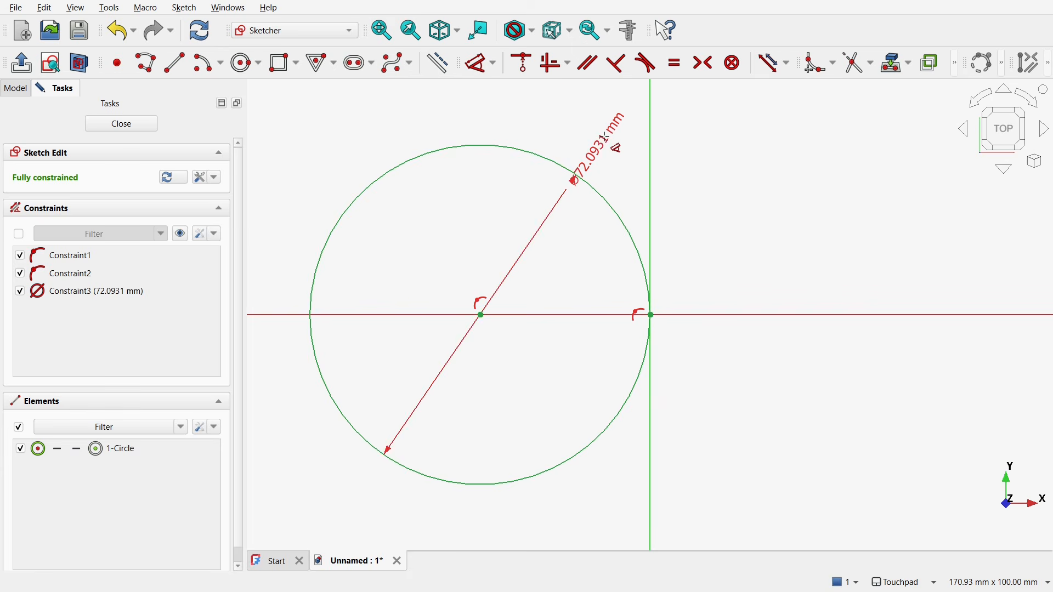
left_click(613, 148)
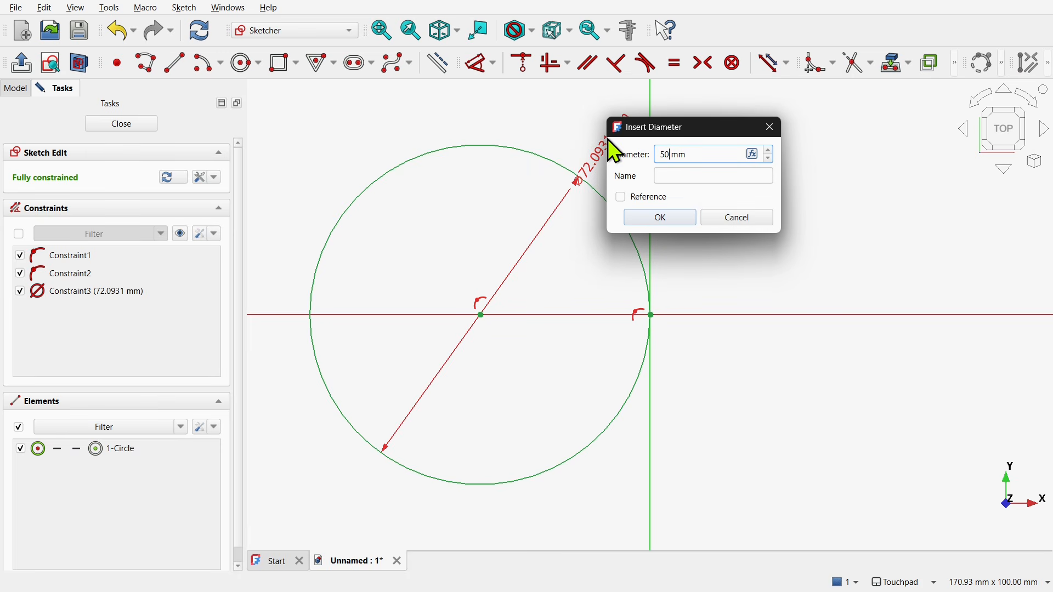
key("Return")
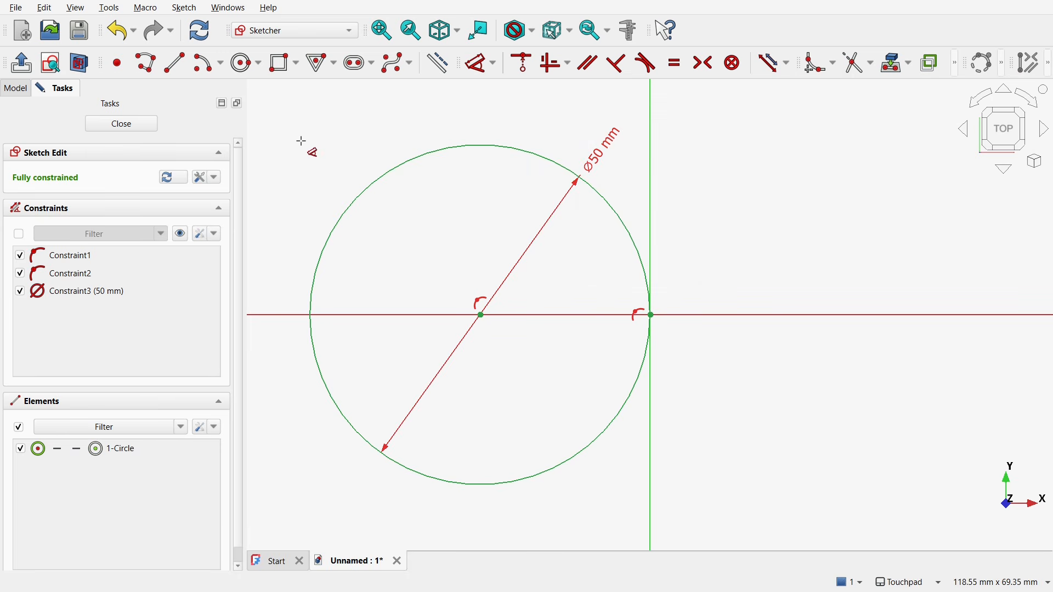
left_click(137, 126)
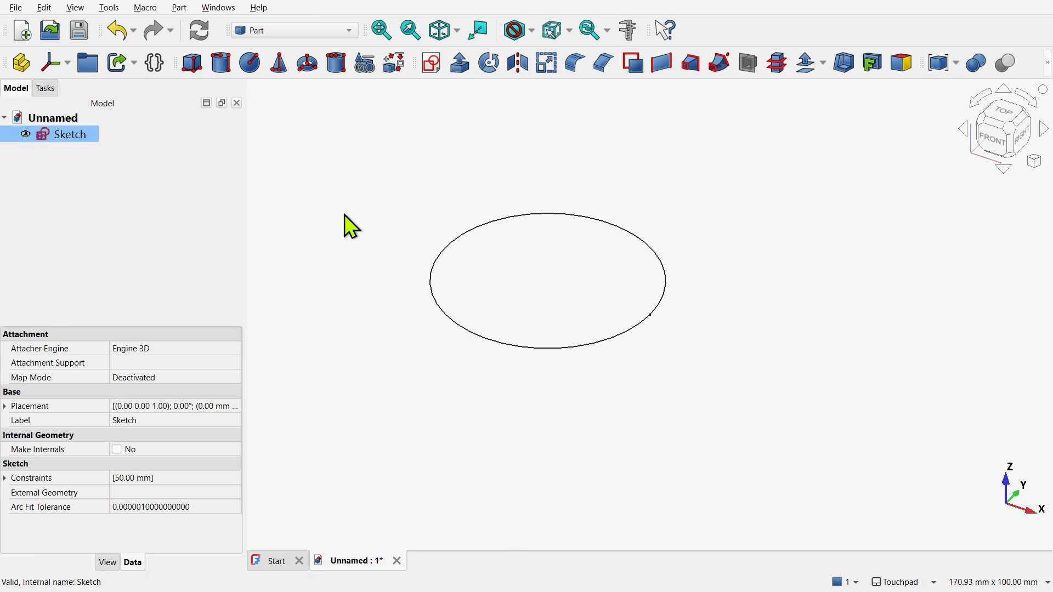
left_click(377, 224)
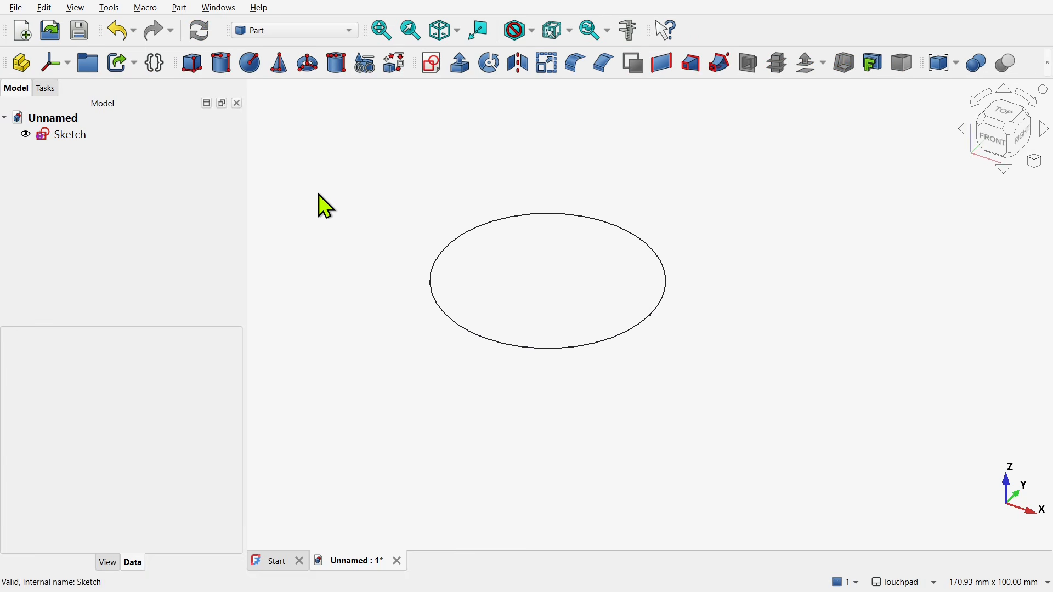
- Create a second sketch on the XZ-plane and draw a circle about 26 mm in diameter centred on the origin
left_click(433, 67)
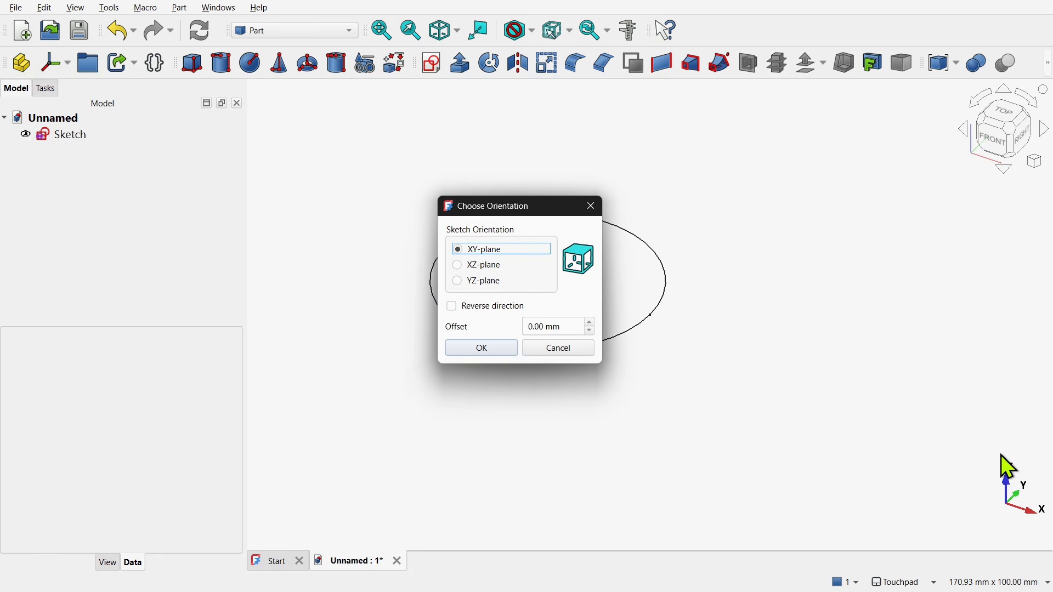
left_click(458, 266)
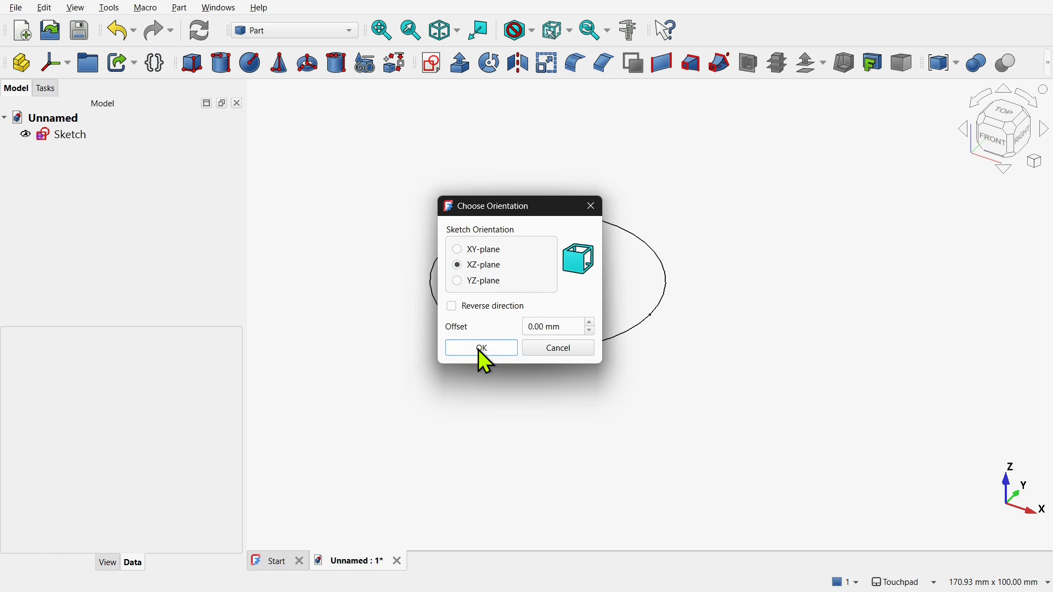
left_click(478, 350)
left_click_drag(573, 345, 502, 378, "alt")
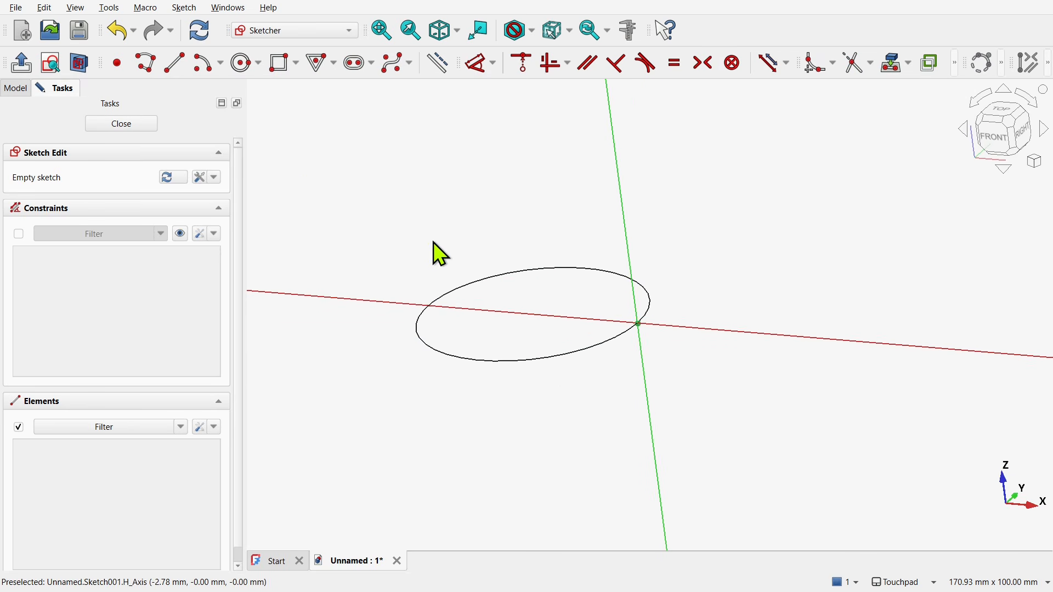
left_click(242, 66)
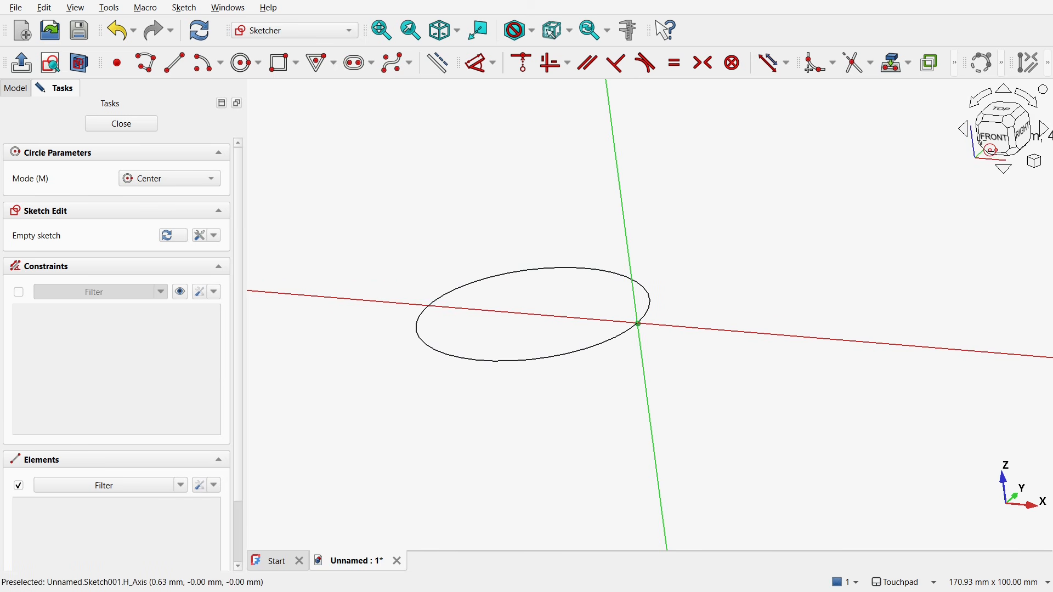
left_click(994, 141)
left_click(660, 296)
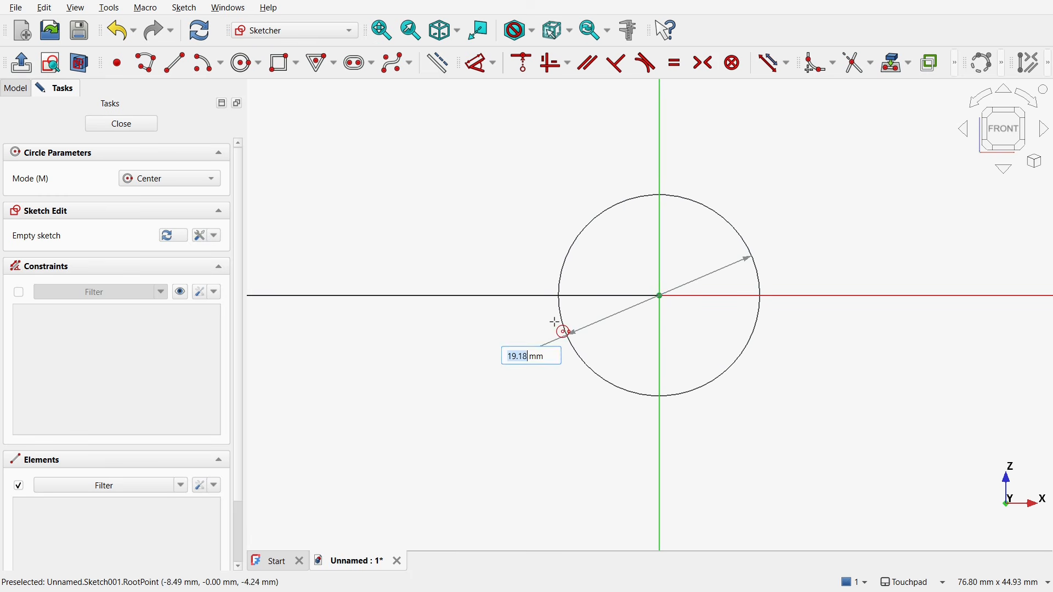
left_click(522, 305)
middle_click_drag(522, 301, 538, 328)
scroll(539, 322, "down", 4)
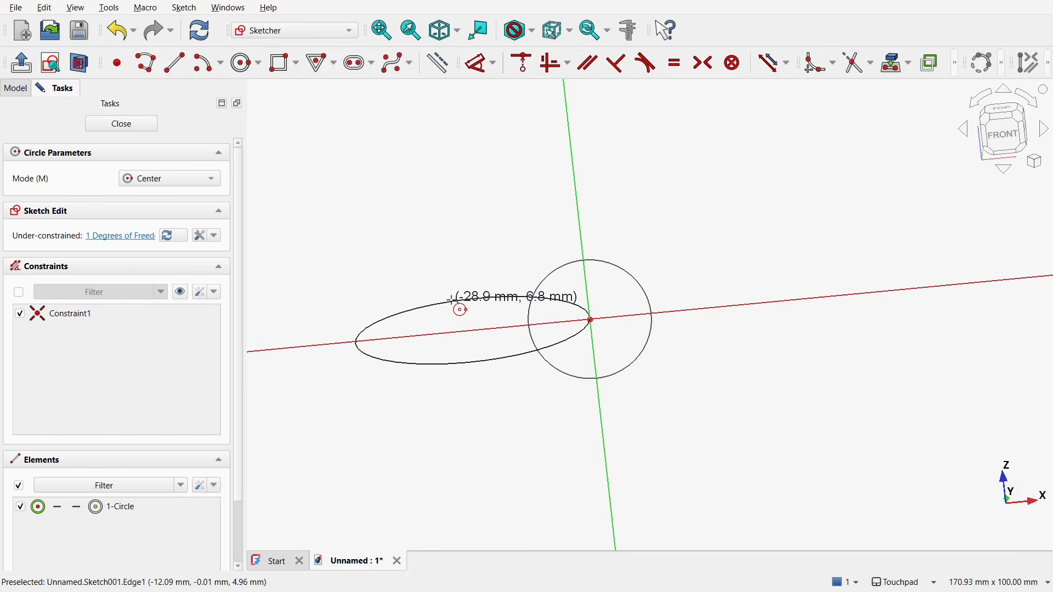
key("Escape")
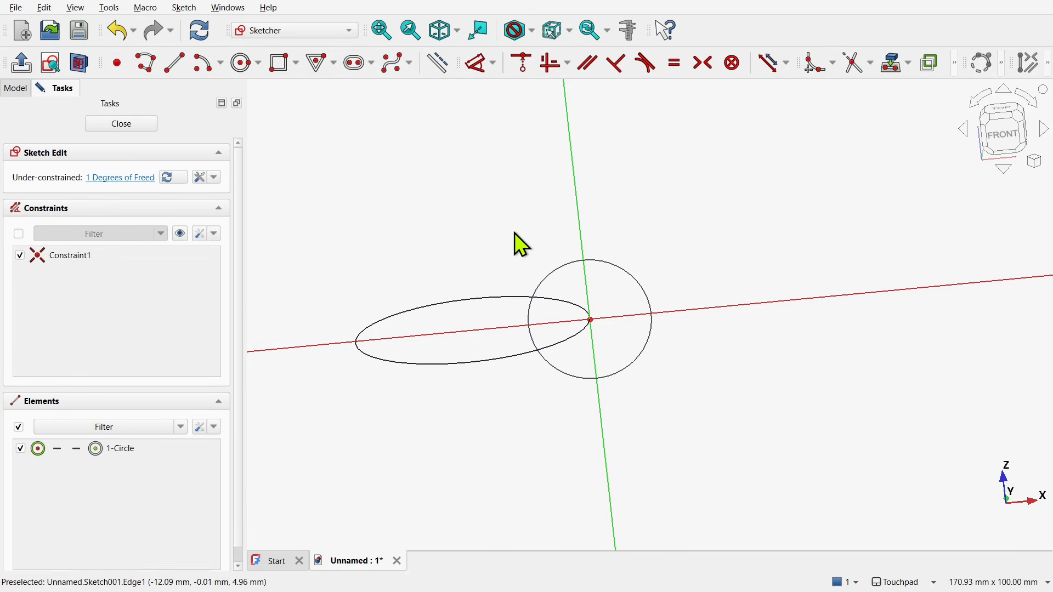
- Dimension the origin-centred circle's diameter to 50 mm and close the XZ-plane sketch
left_click(568, 268)
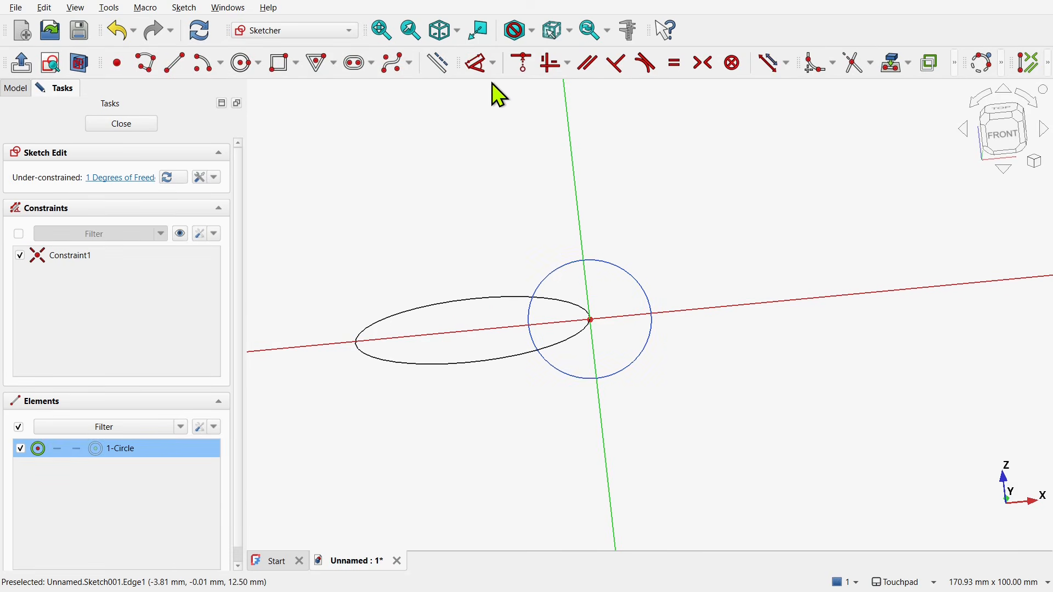
left_click(478, 64)
left_click(679, 198)
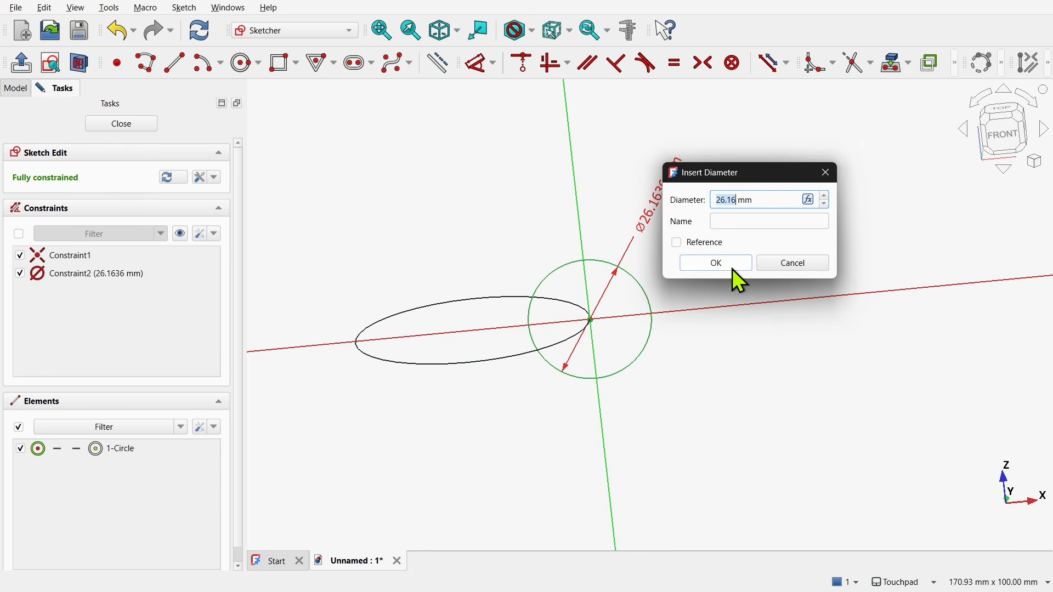
type("50")
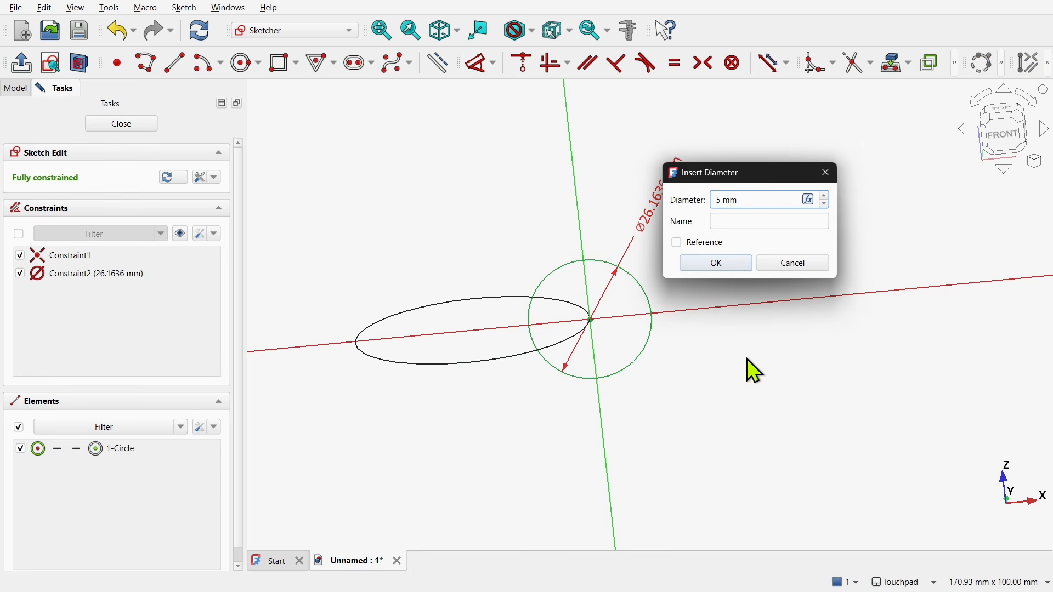
left_click(710, 264)
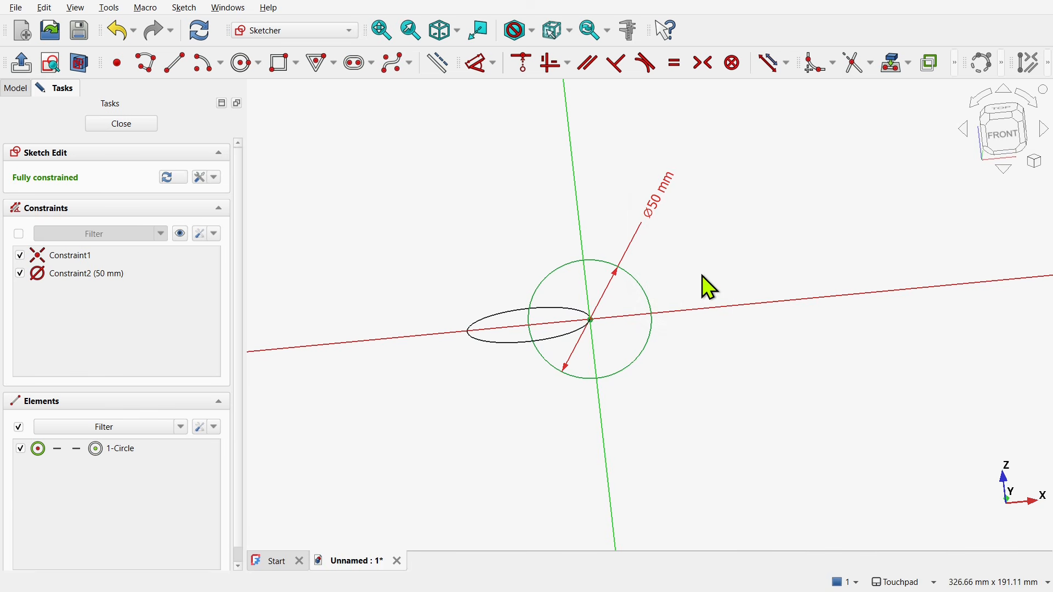
mouse_move(614, 345)
left_mouse_down("alt")
mouse_move(647, 351)
mouse_move(703, 420)
mouse_move(598, 354)
left_mouse_up("alt")
scroll(555, 317, "up", 4)
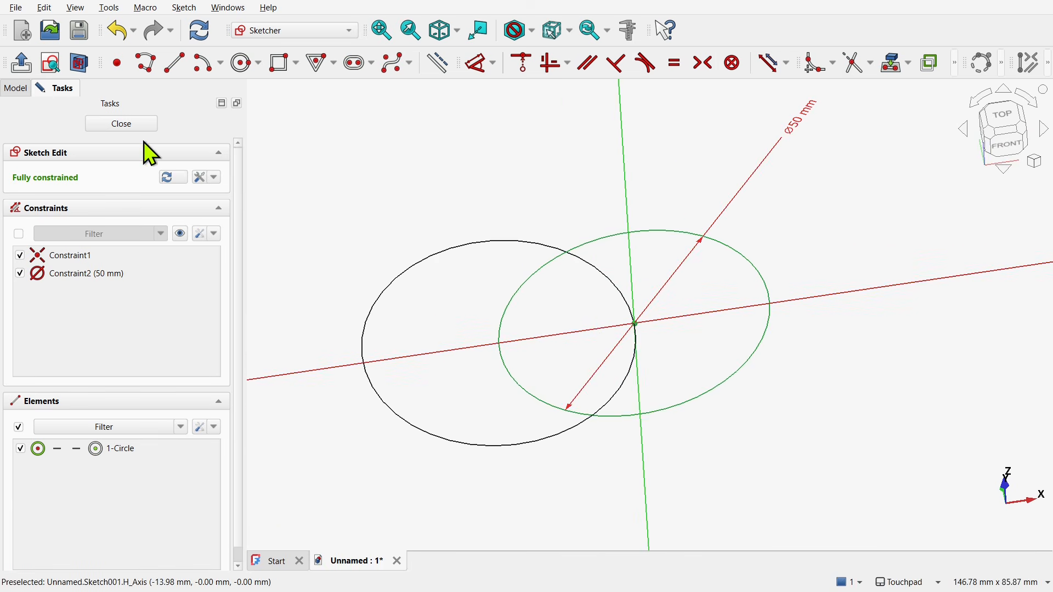
left_click(127, 125)
- Create a ruled surface between the XY-plane circle sketch and the XZ-plane circle sketch
mouse_move(520, 294)
left_mouse_down("alt")
mouse_move(541, 376)
mouse_move(543, 327)
mouse_move(515, 273)
mouse_move(517, 302)
mouse_move(505, 278)
left_mouse_up("alt")
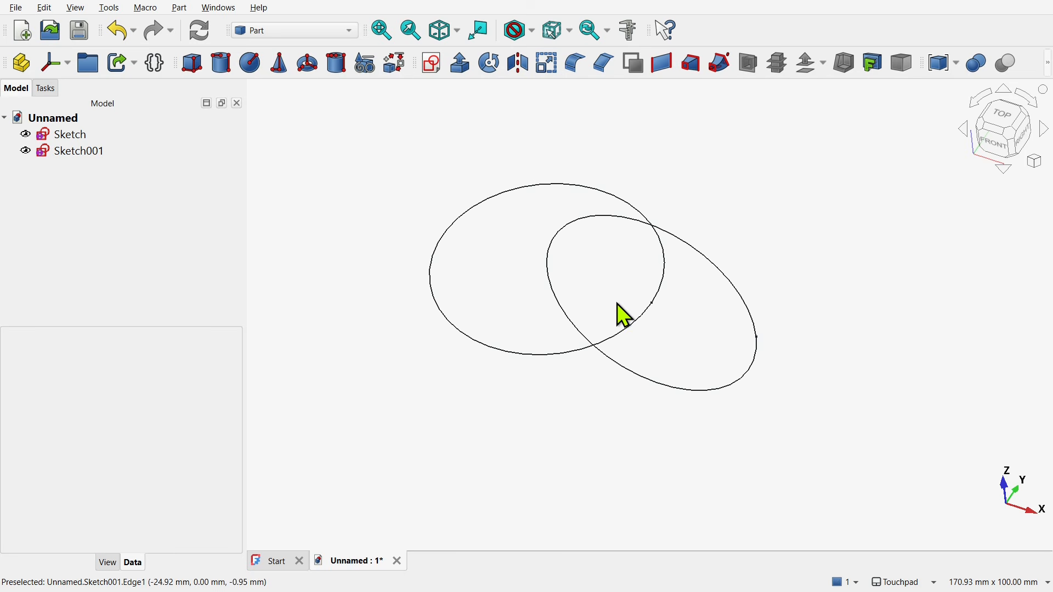
left_click(55, 134)
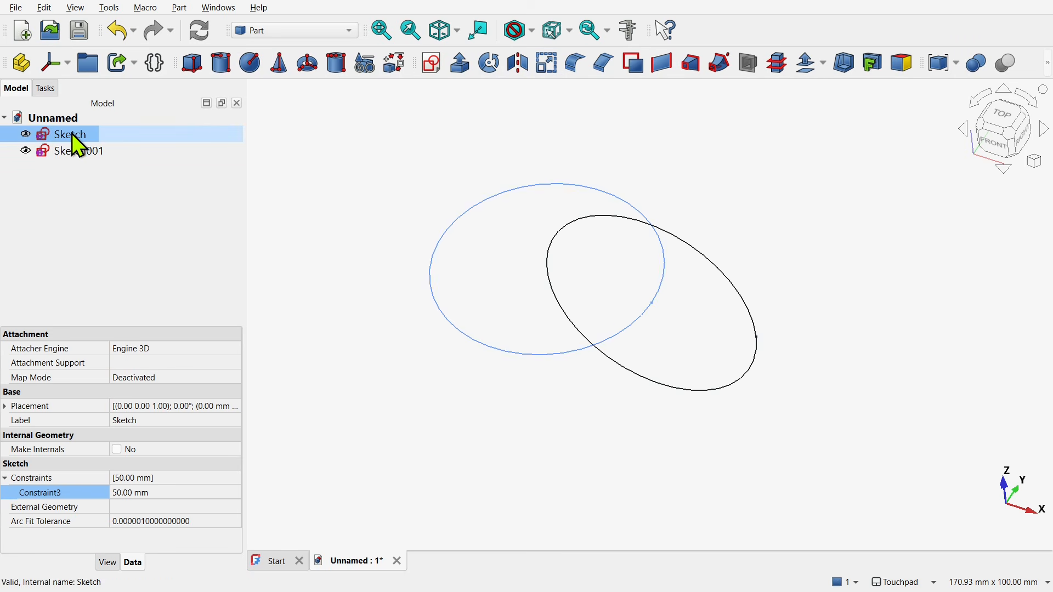
left_click(88, 153, "ctrl")
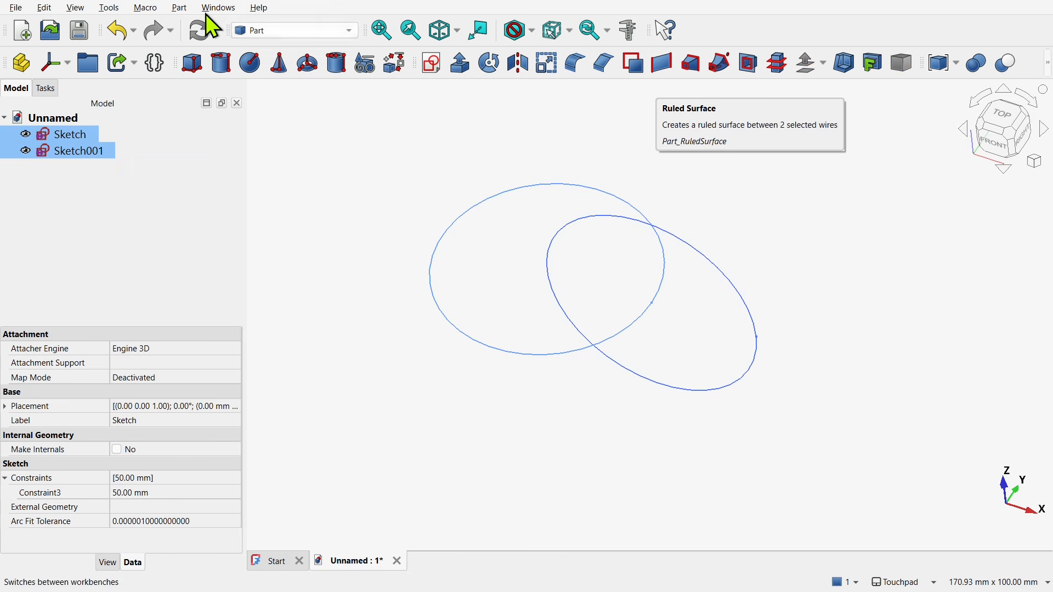
left_click(180, 8)
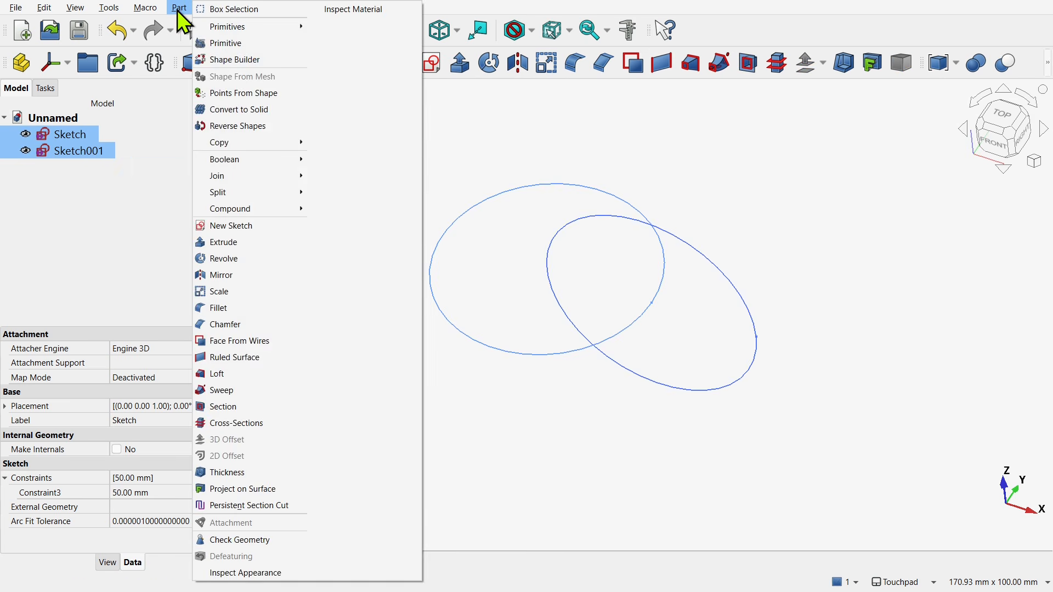
left_click(248, 356)
- Thicken the ruled surface with a 4 mm Skin-mode offset using Arc joins and a filled gap
left_click_drag(531, 368, 536, 298, "alt")
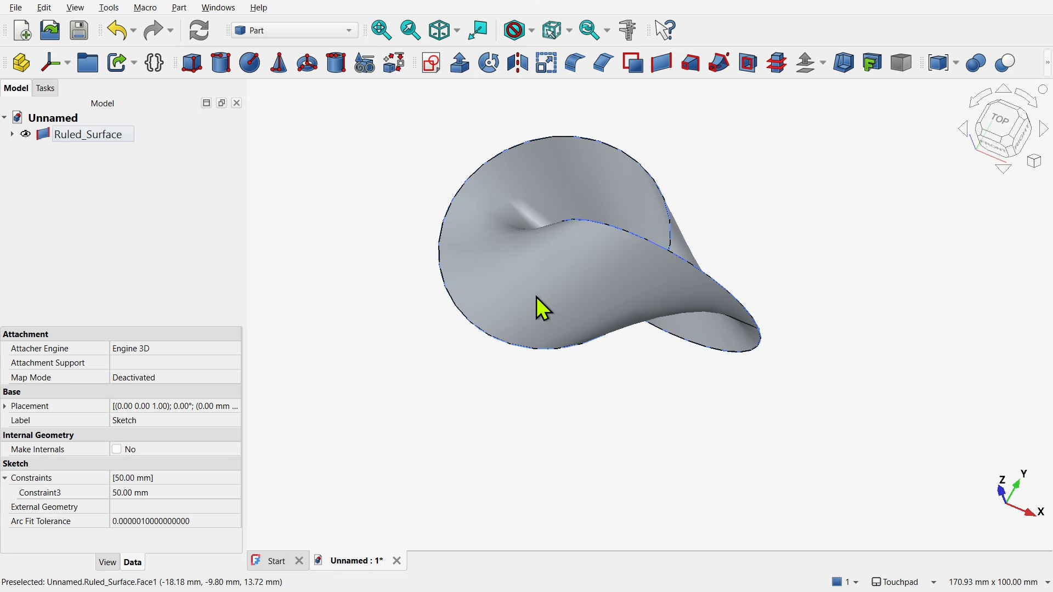
left_click_drag(561, 275, 527, 356, "shift")
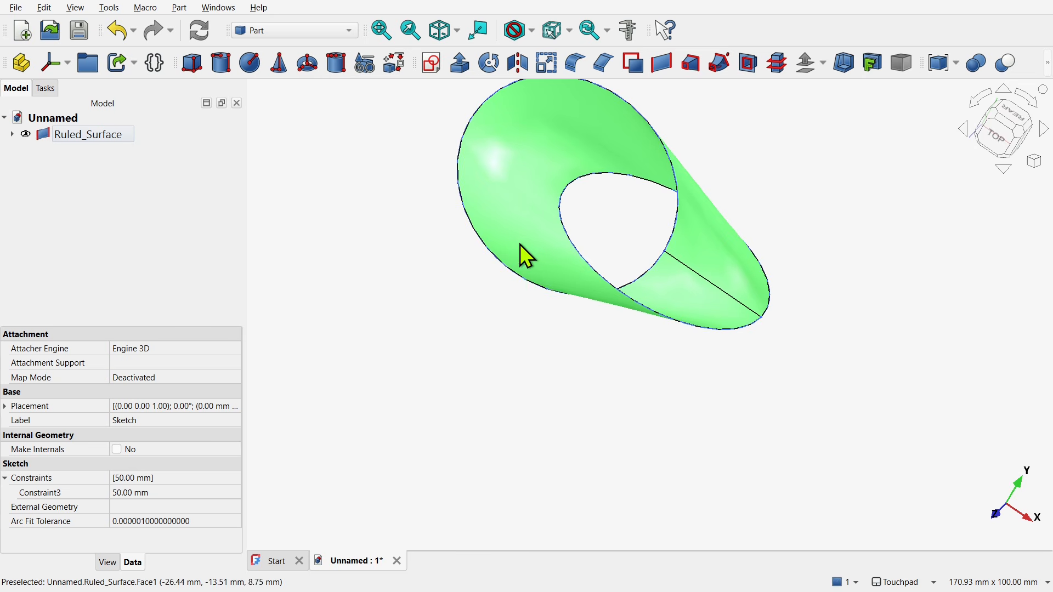
left_click_drag(597, 292, 614, 231, "shift")
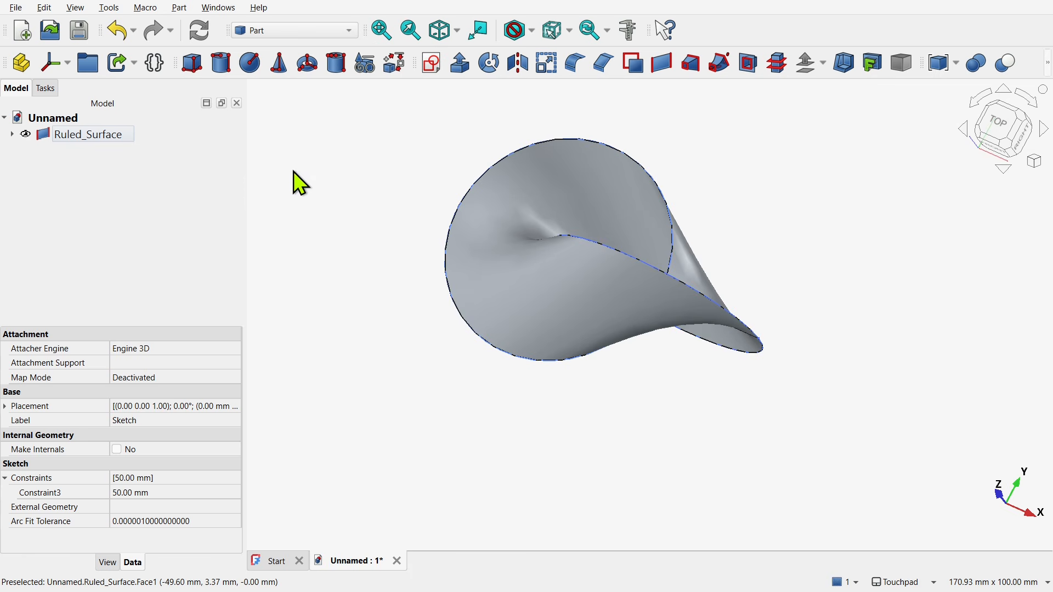
left_click(60, 136)
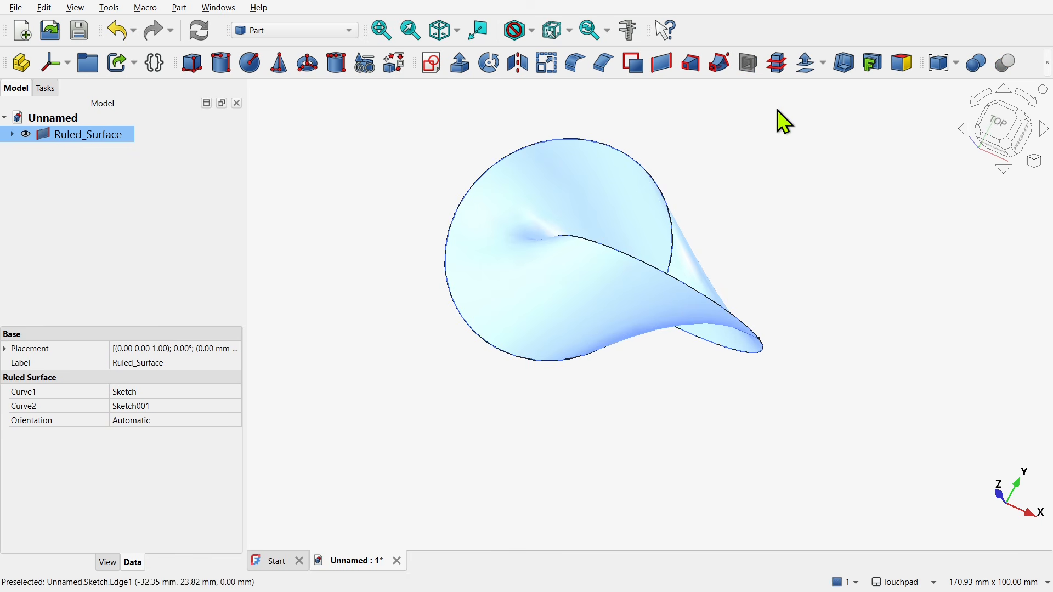
left_click(808, 70)
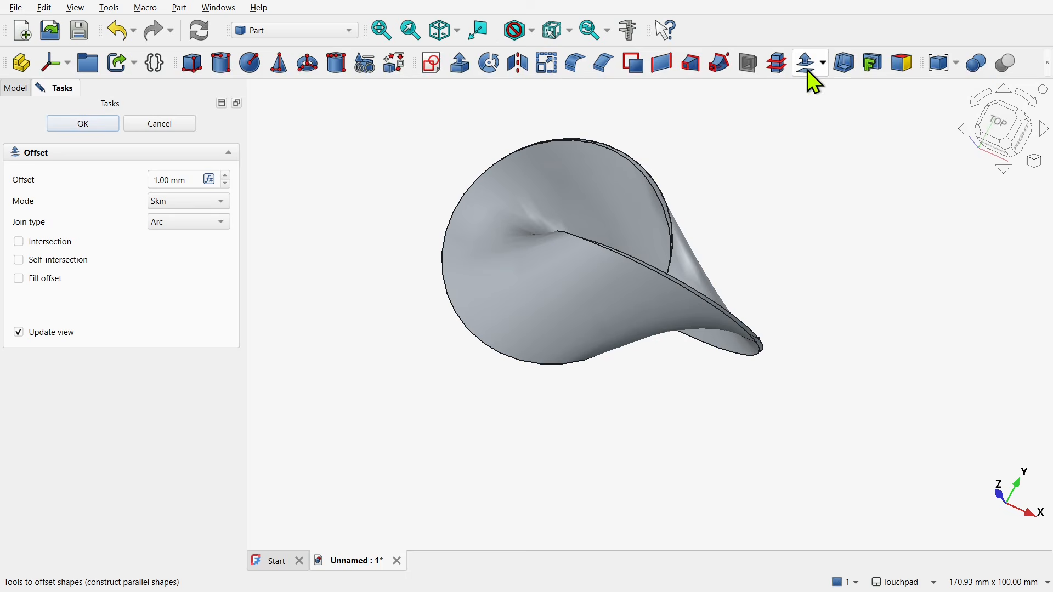
left_click_drag(187, 179, 126, 176)
type("4")
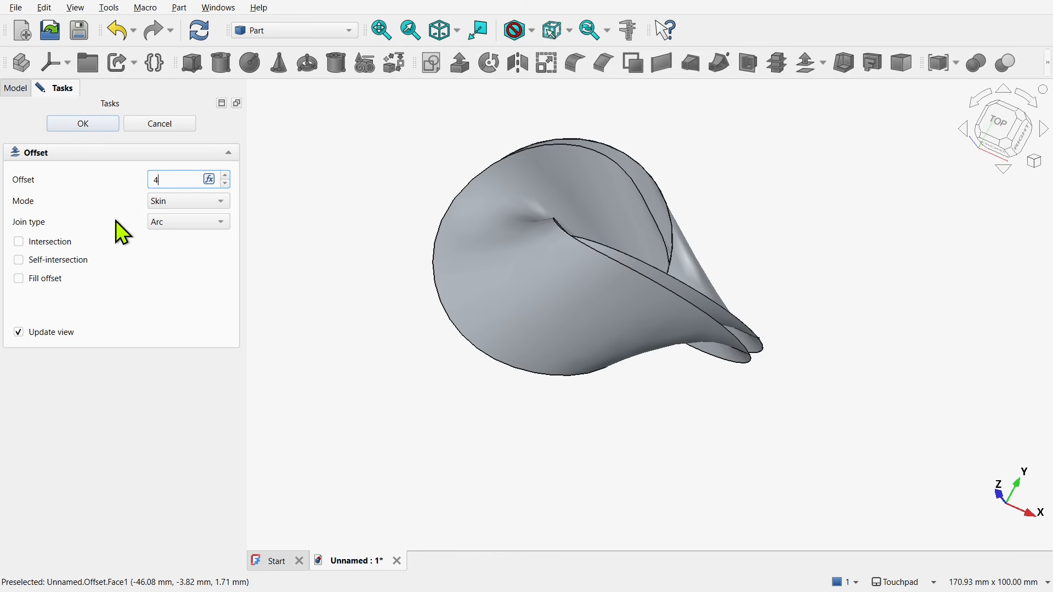
left_click(45, 279)
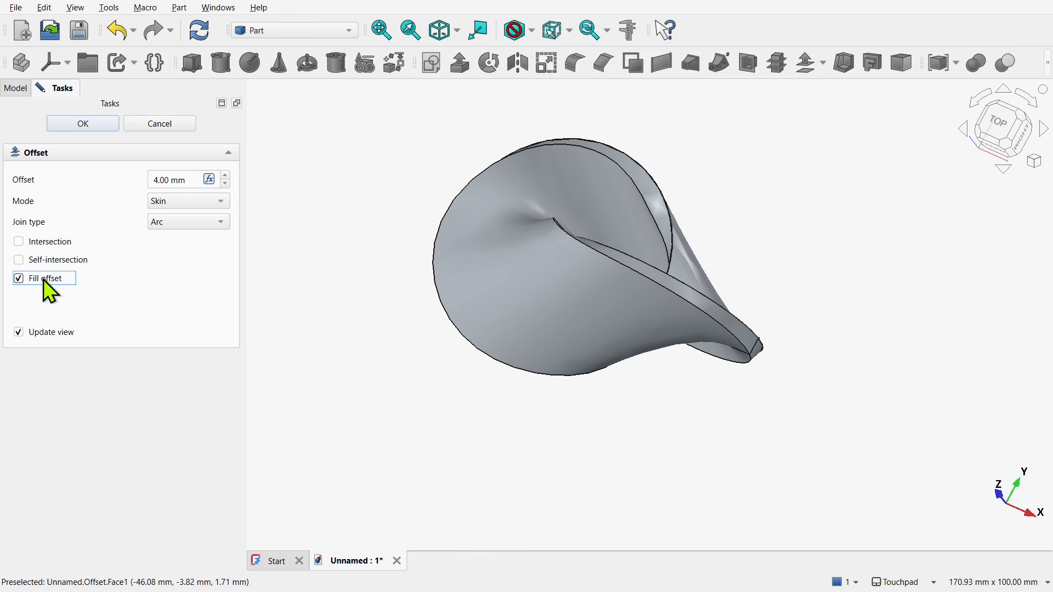
left_click_drag(629, 296, 578, 315, "alt")
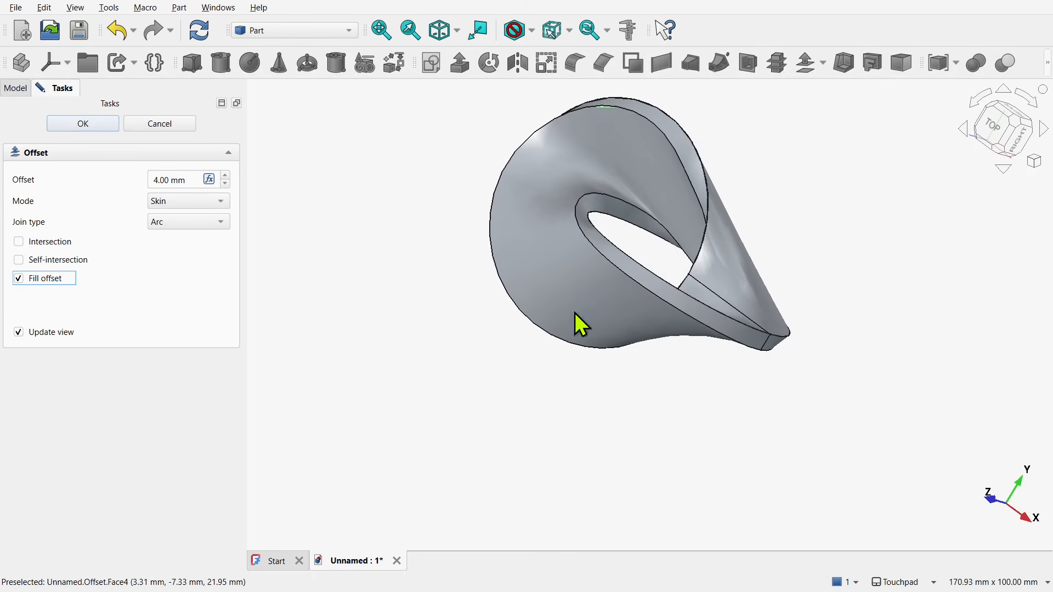
left_click(75, 126)
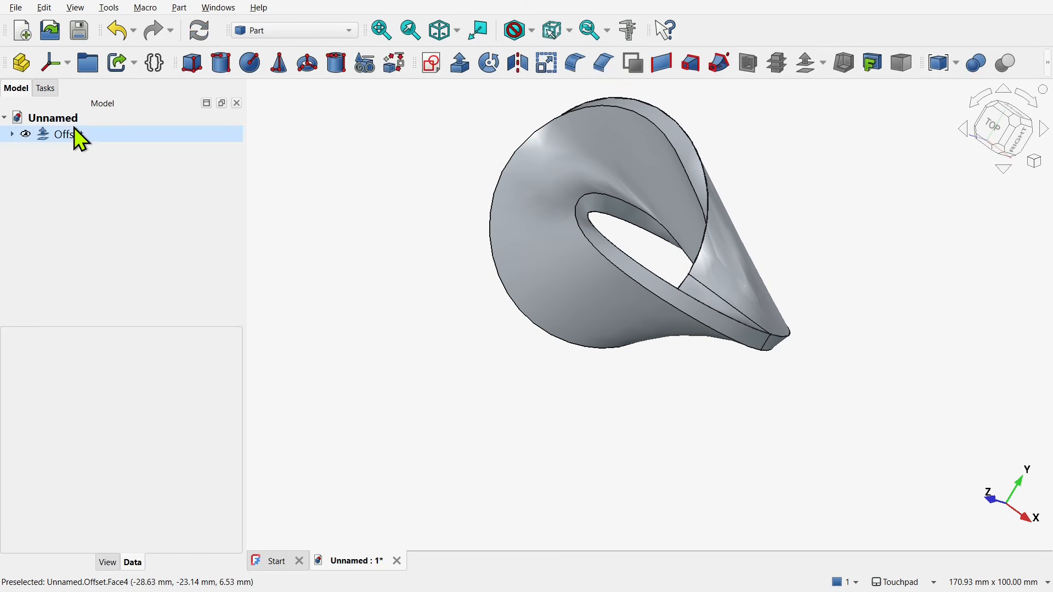
- Hide the ruled surface and both circle sketches nested under the offset solid
left_click(12, 134)
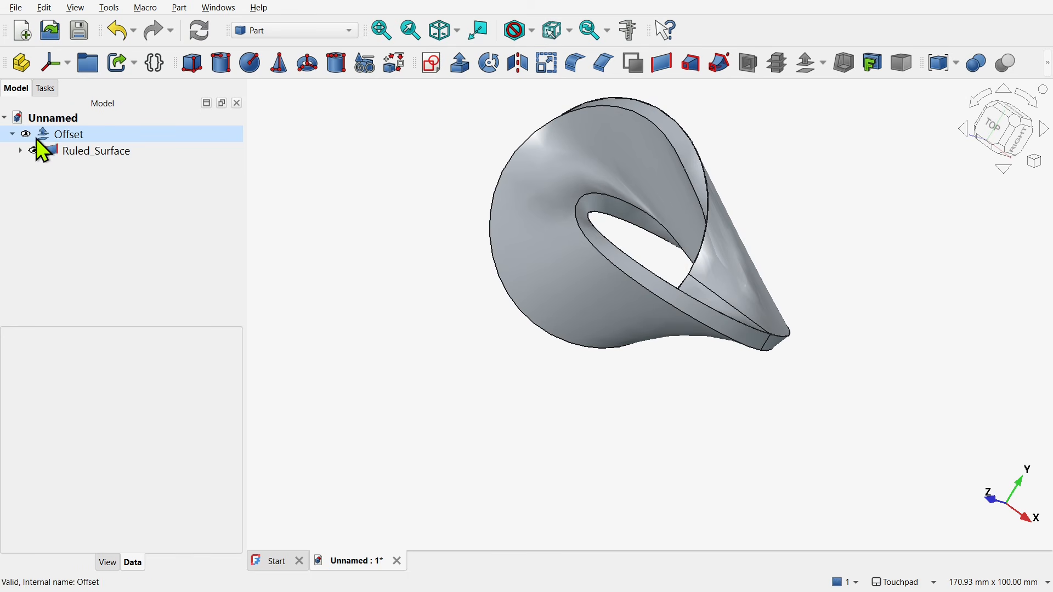
left_click(70, 153)
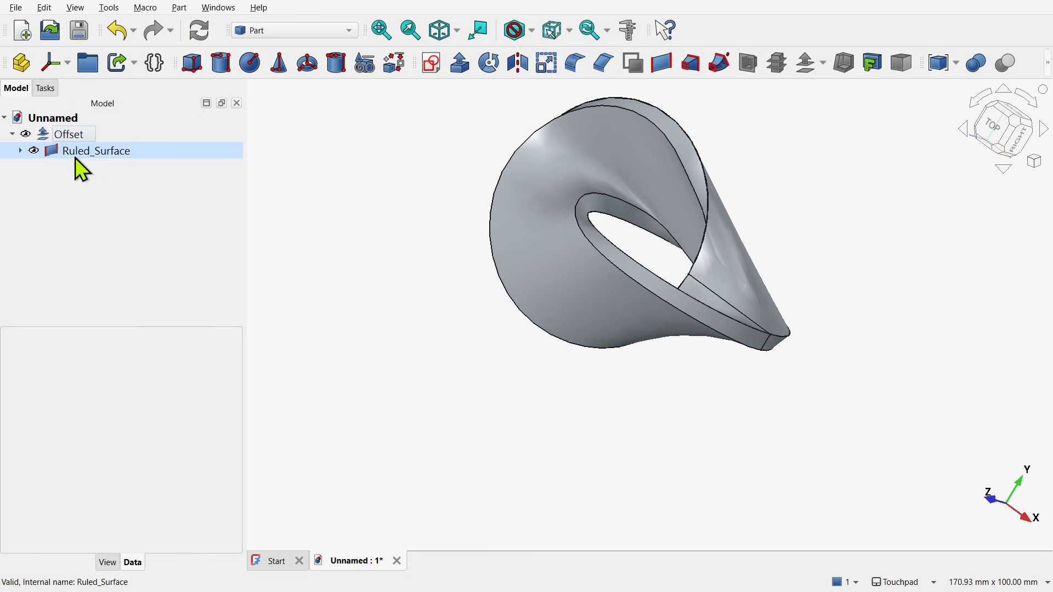
left_click(35, 152)
left_click(23, 151)
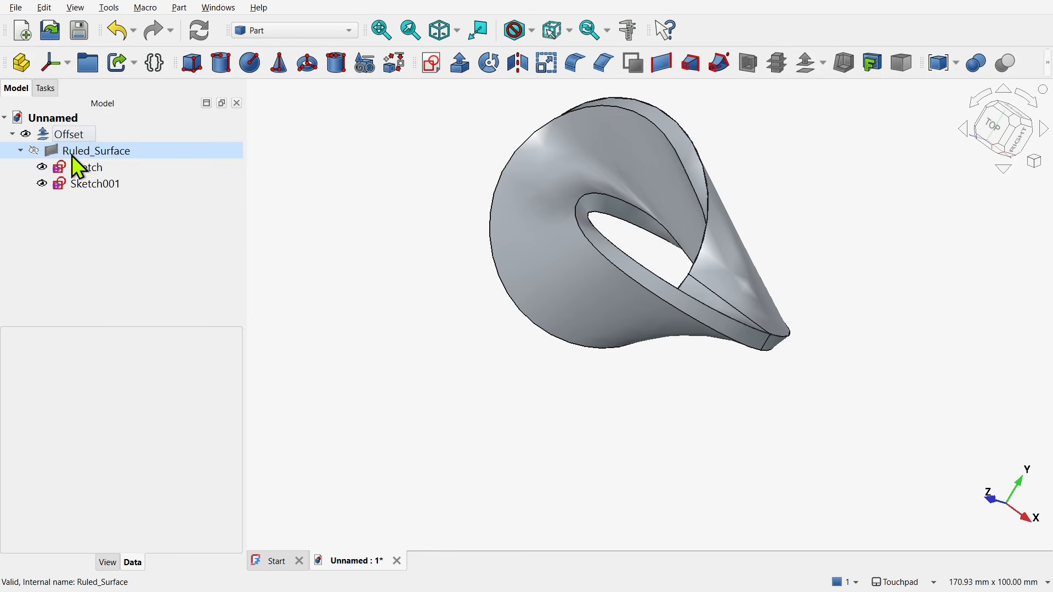
left_click(52, 170)
left_click(43, 167)
left_click(44, 183)
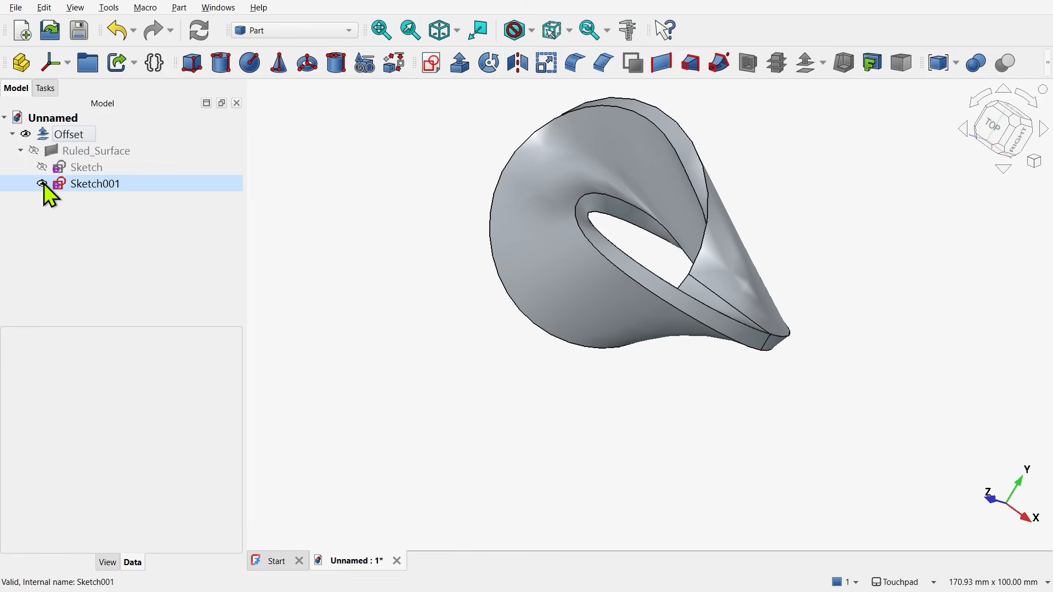
left_click(43, 184)
middle_click_drag(470, 224, 475, 293, "shift")
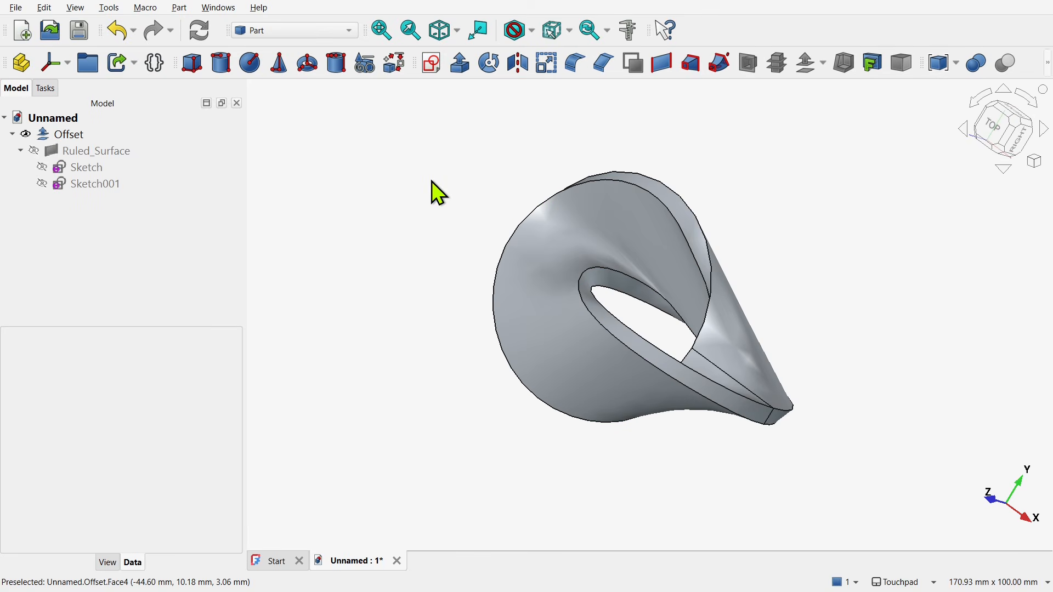
- Fillet the four long curved rim edges of the offset solid with a constant radius
left_click(644, 190)
left_click(632, 346, "ctrl")
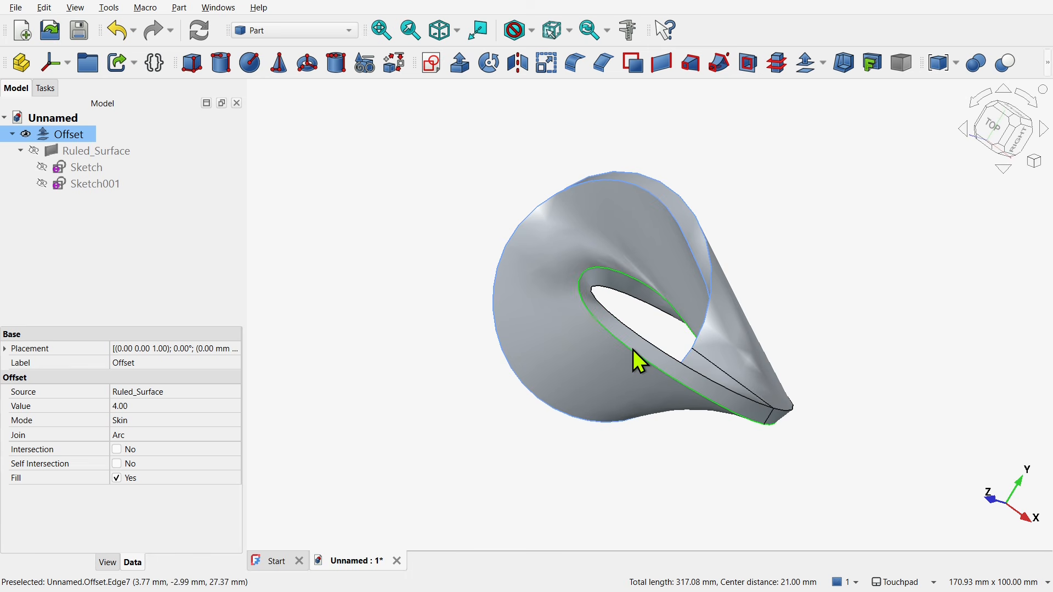
left_click(638, 345, "ctrl")
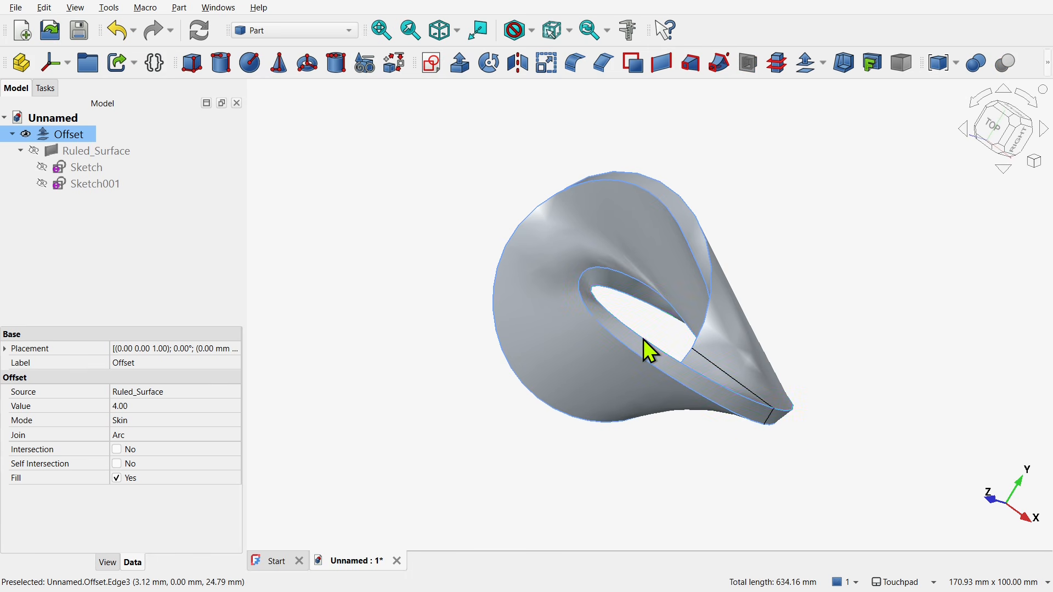
left_click(576, 65)
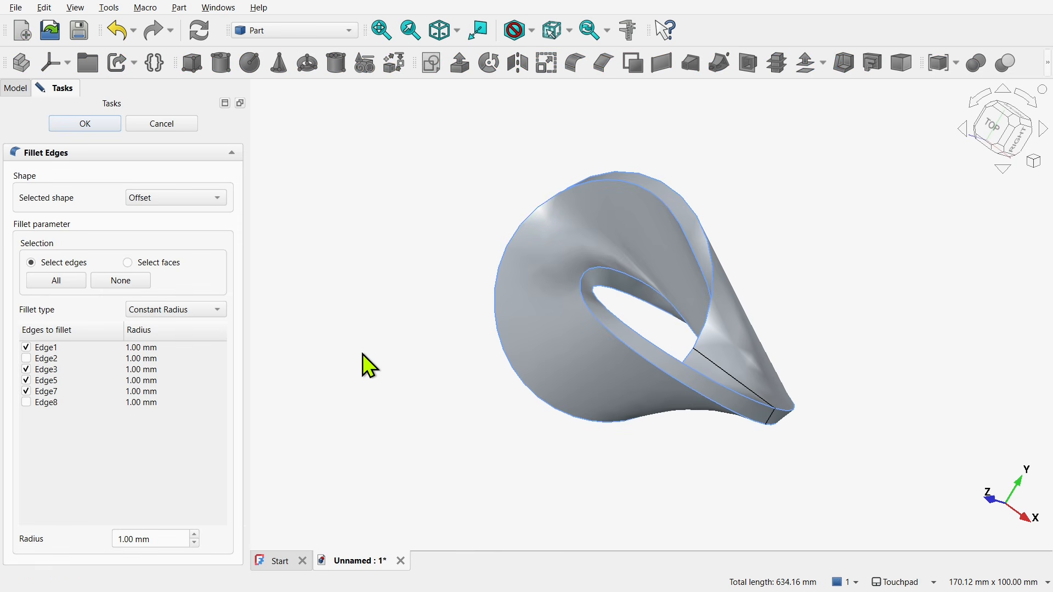
left_click(156, 541)
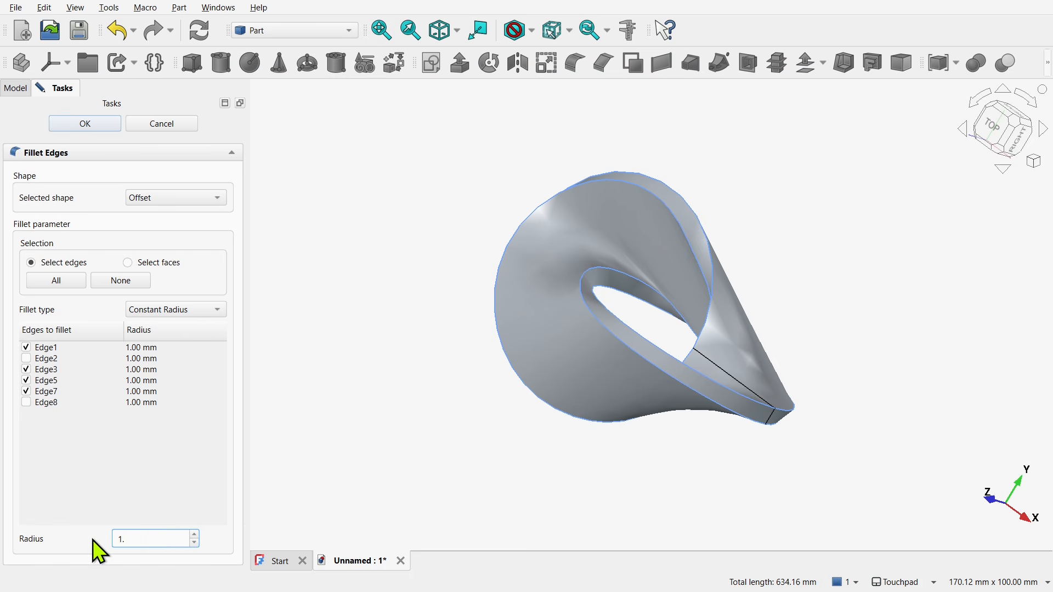
key("Return")
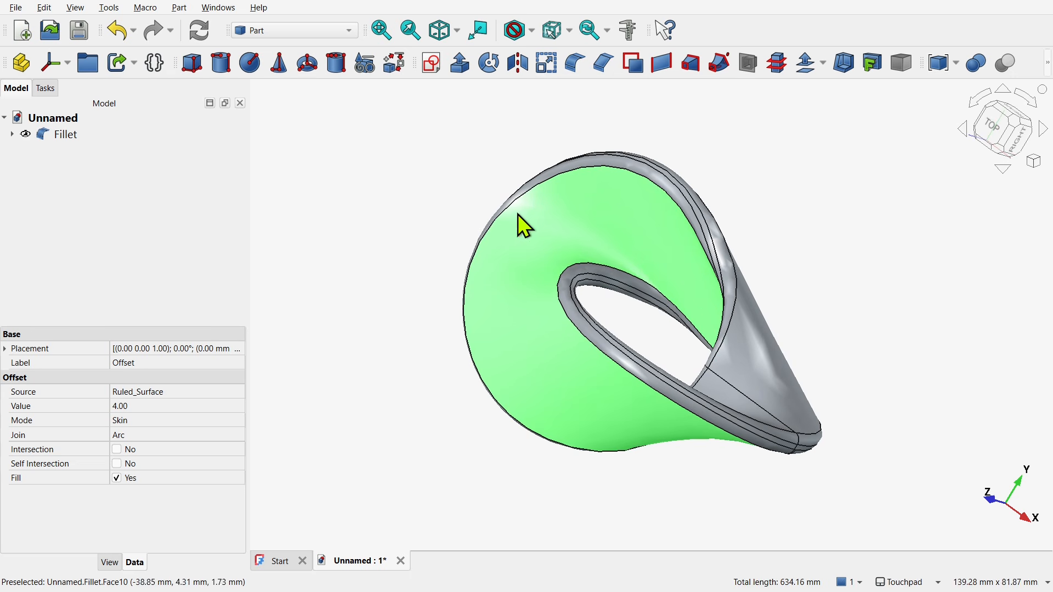
- Run a geometry check on the filleted solid, examine its results and close the check
left_click(66, 140)
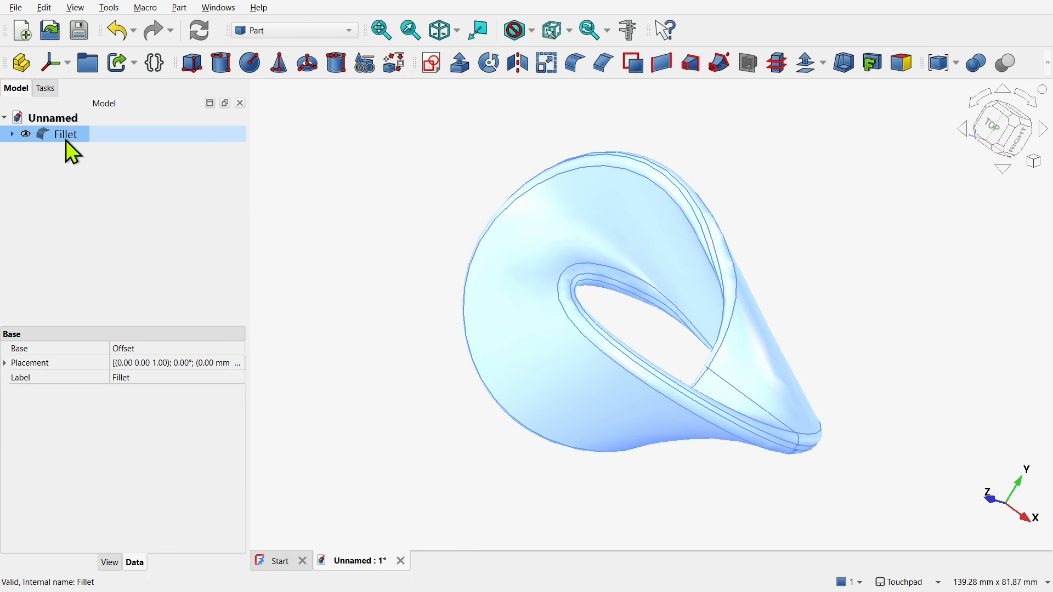
left_click(1048, 66)
left_click(981, 118)
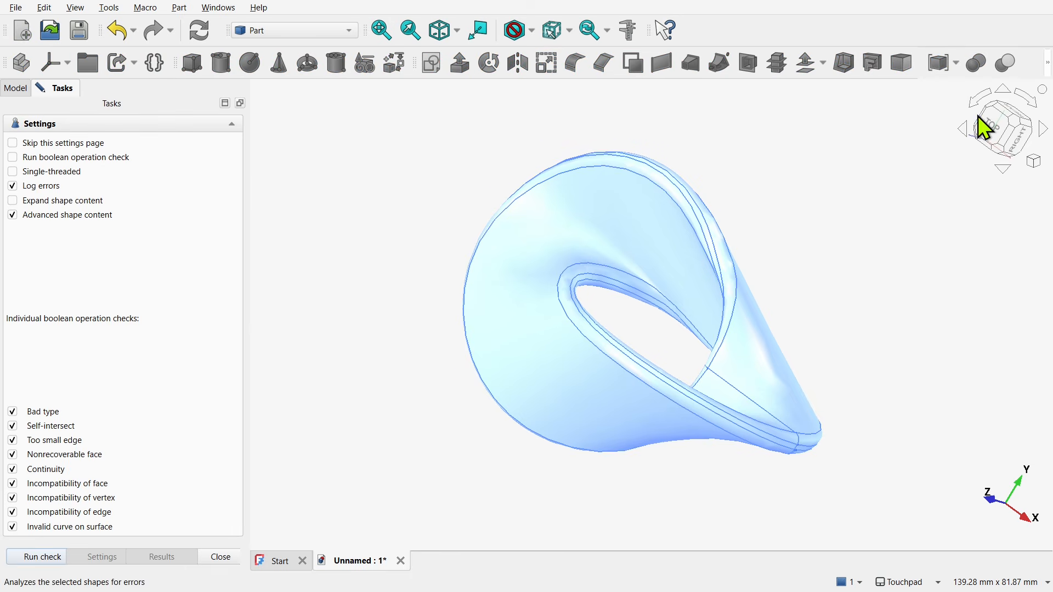
left_click(44, 559)
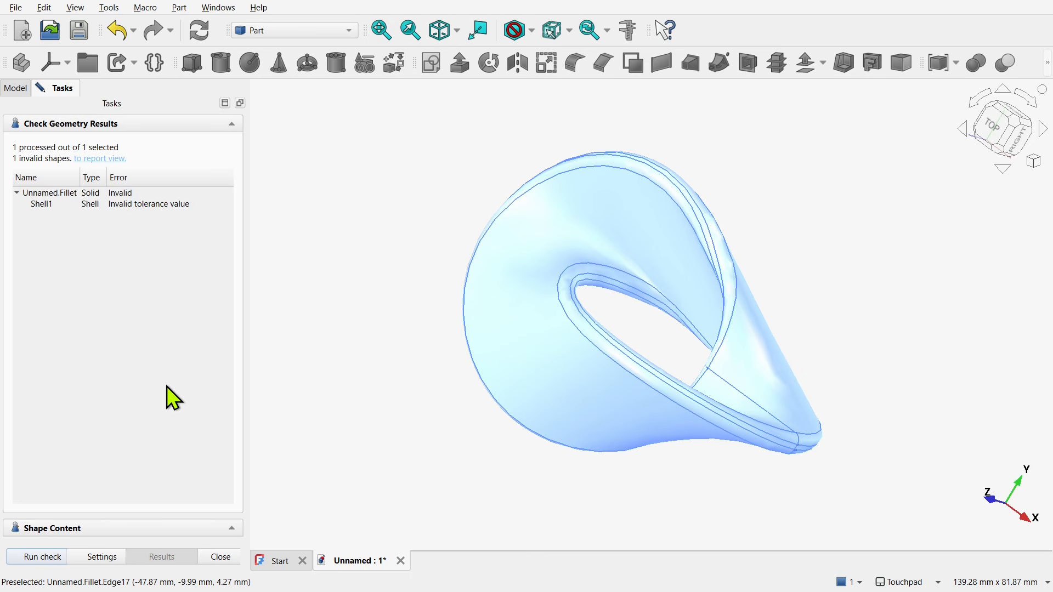
left_click(599, 270)
left_click(272, 434)
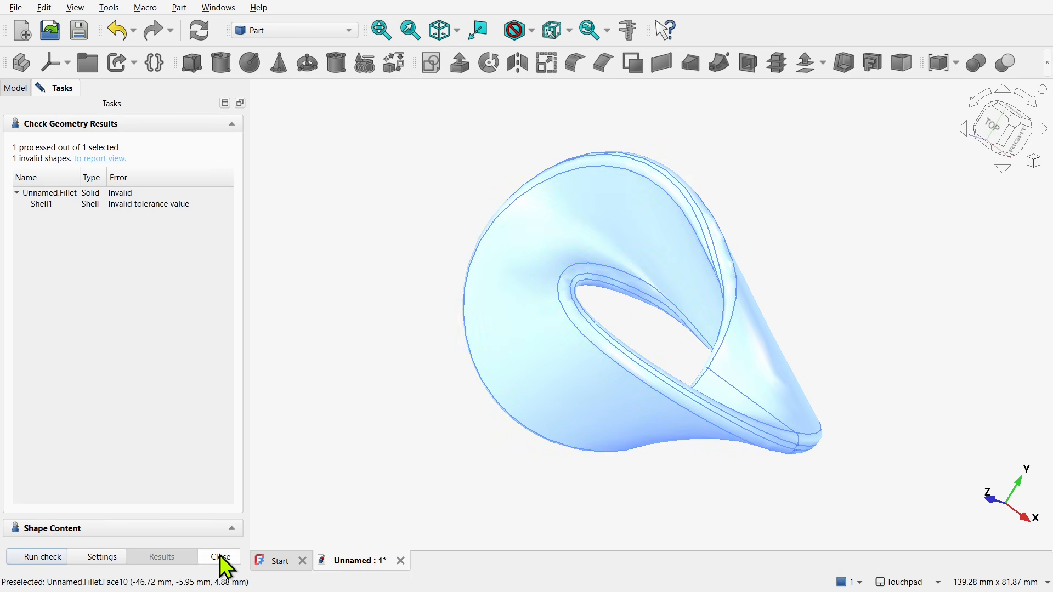
left_click(222, 558)
- Run a geometry check on the offset solid beneath the fillet, examine its results and close the check
left_click(13, 135)
left_click(68, 151)
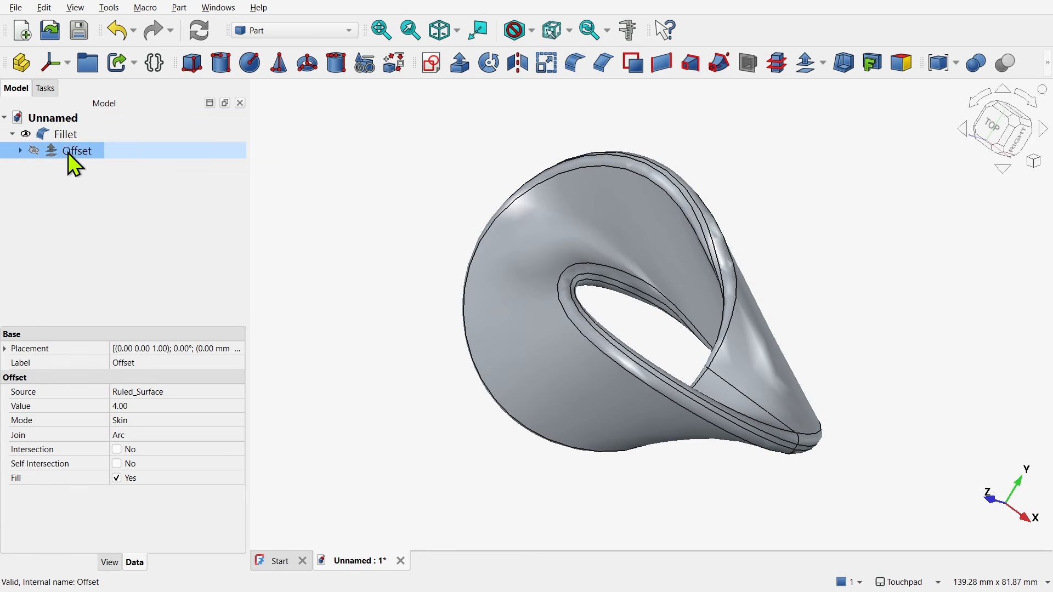
left_click(1048, 64)
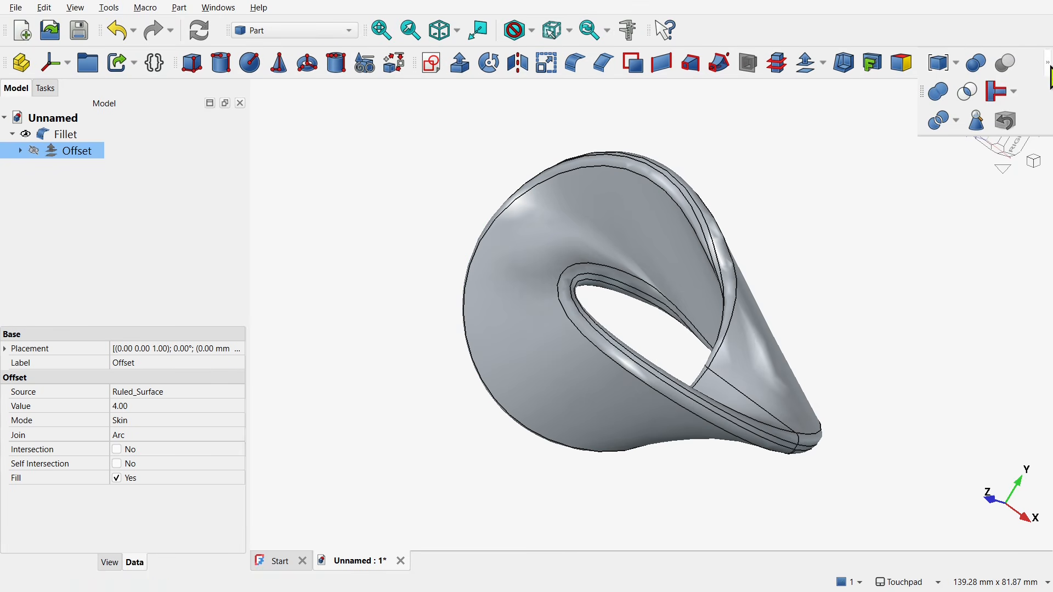
left_click(977, 121)
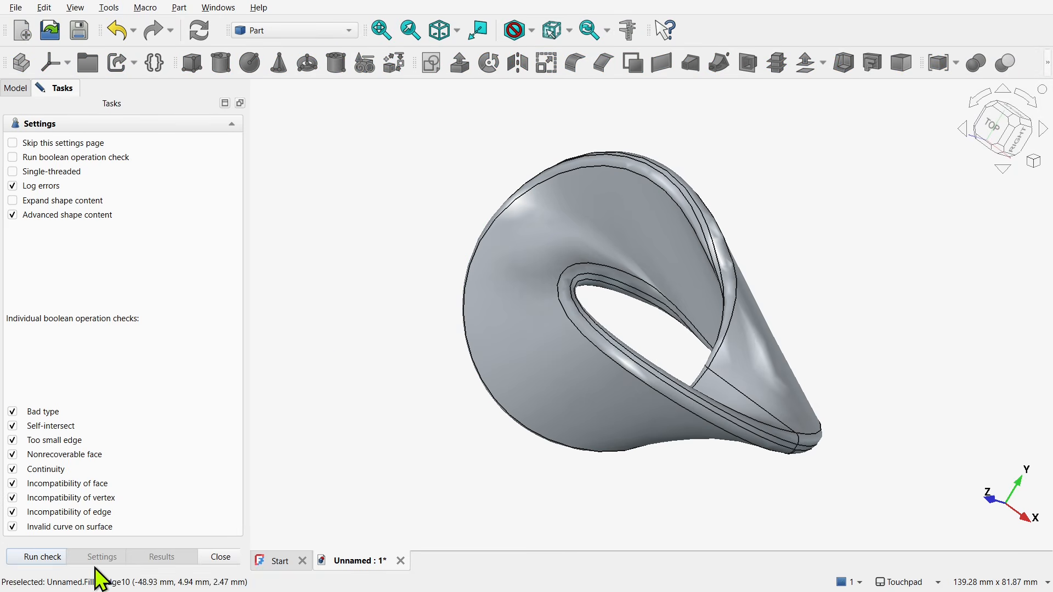
left_click(52, 557)
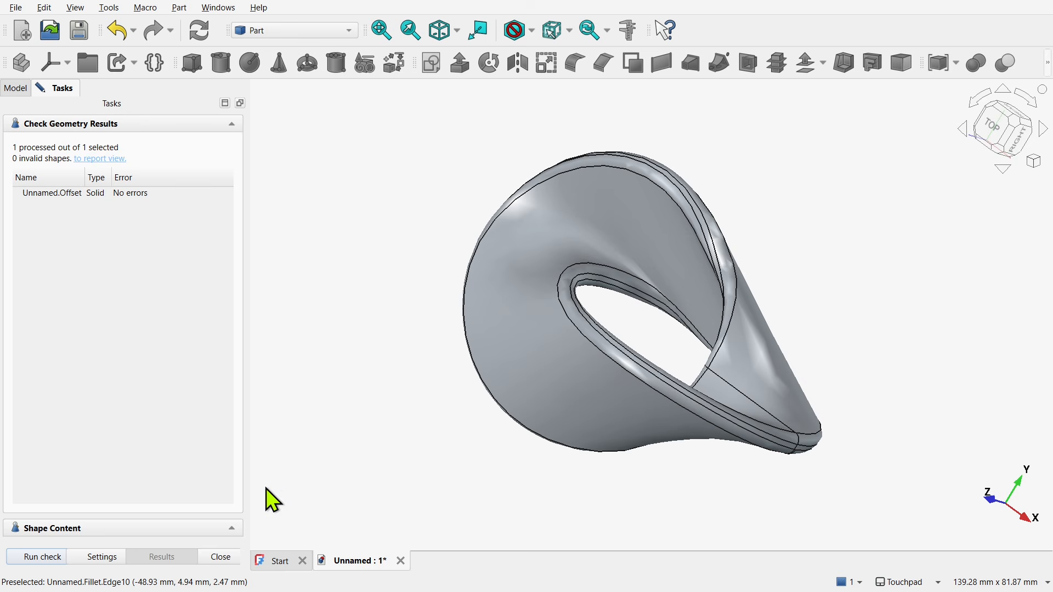
left_click(225, 557)
- Delete the fillet and the 4 mm offset, keeping the ruled surface
left_click(83, 134)
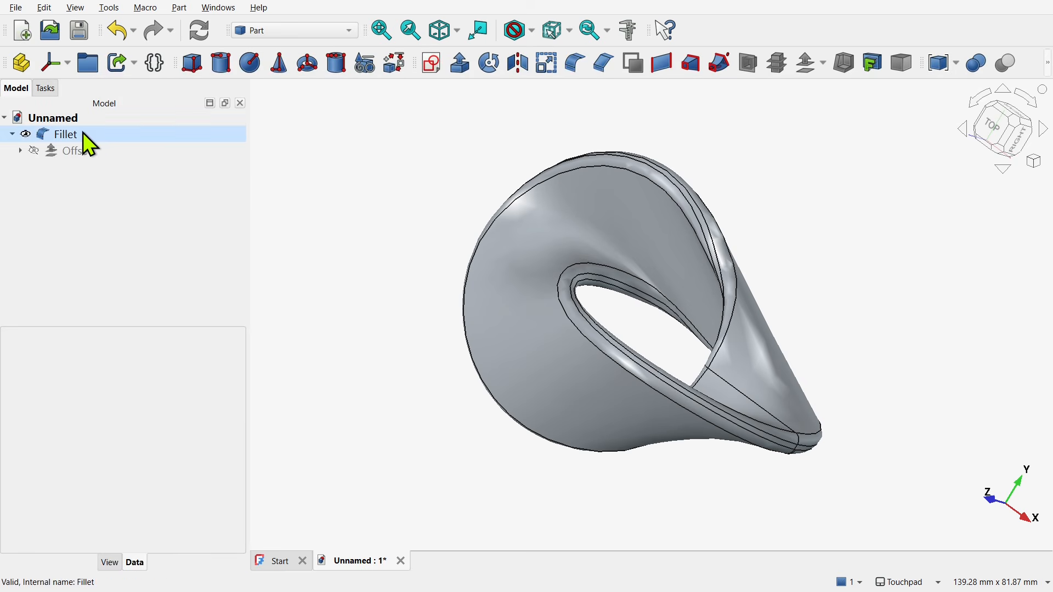
key("Delete")
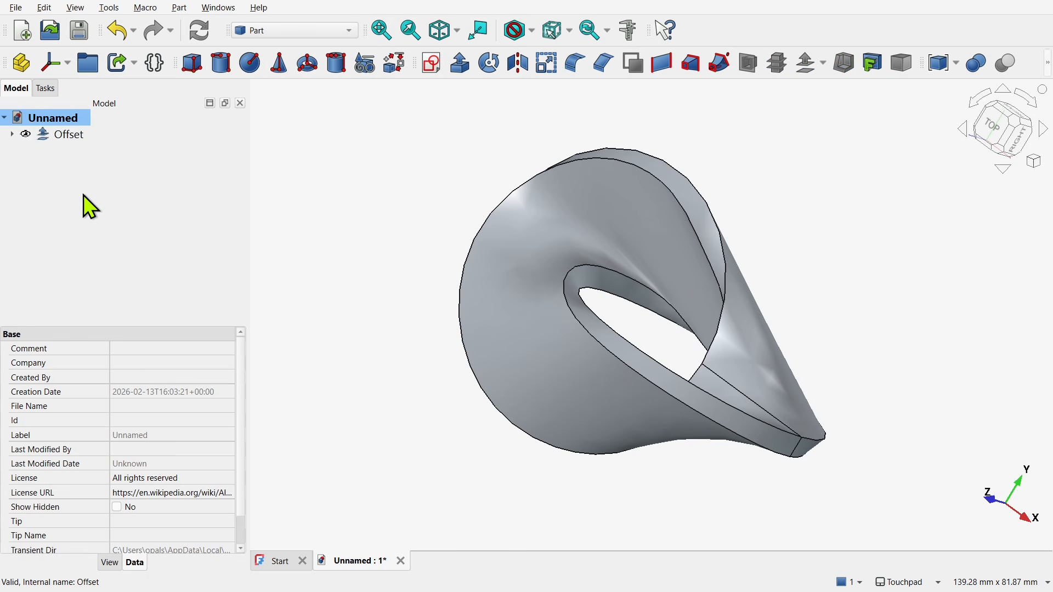
left_click(62, 134)
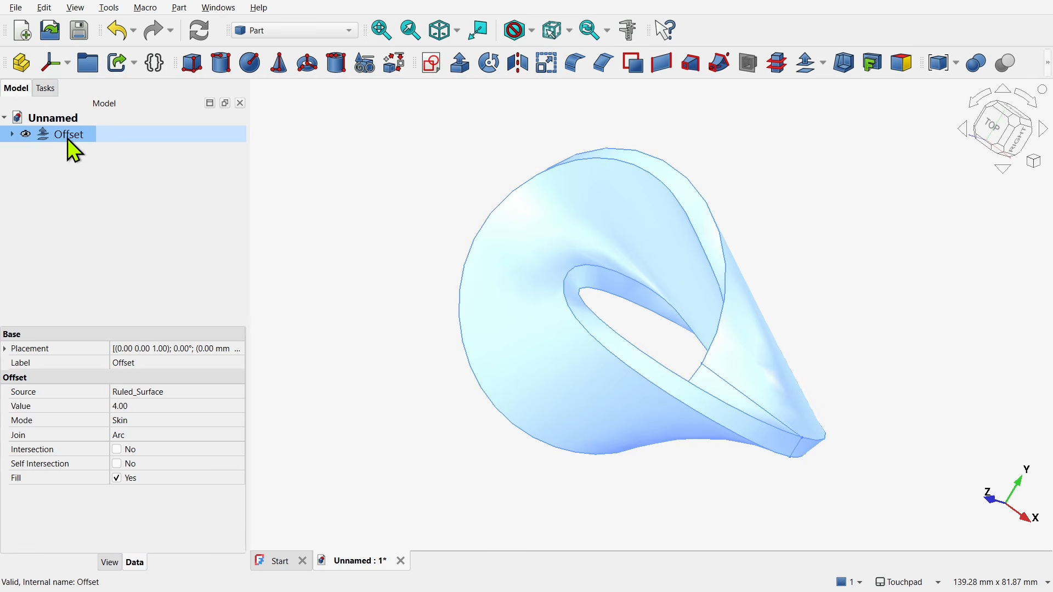
key("Delete")
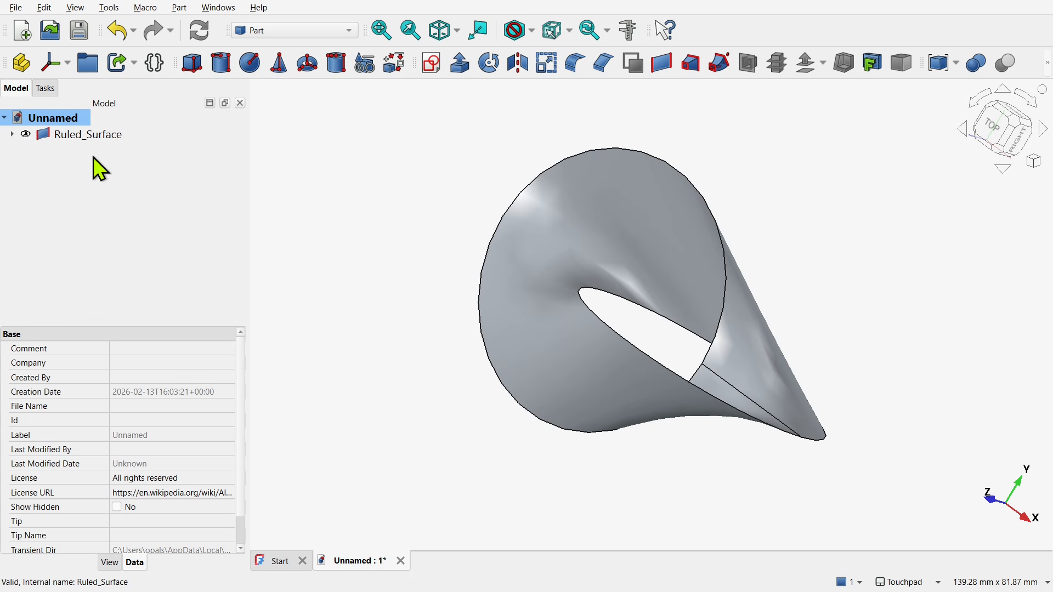
- Create a filled 2 mm offset of the ruled surface, using Skin mode and Arc joins
left_click(64, 140)
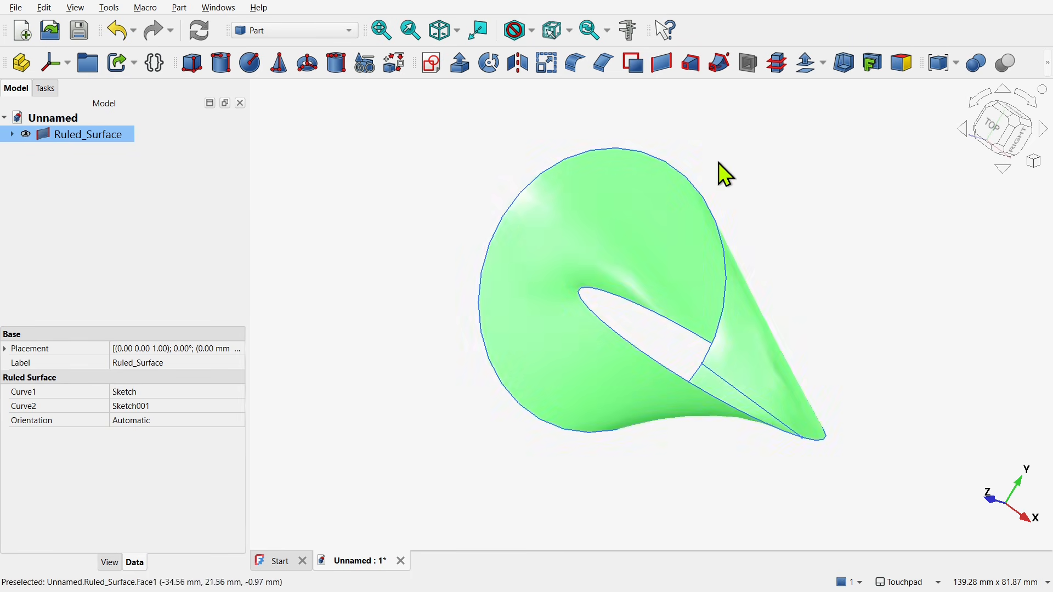
left_click(805, 63)
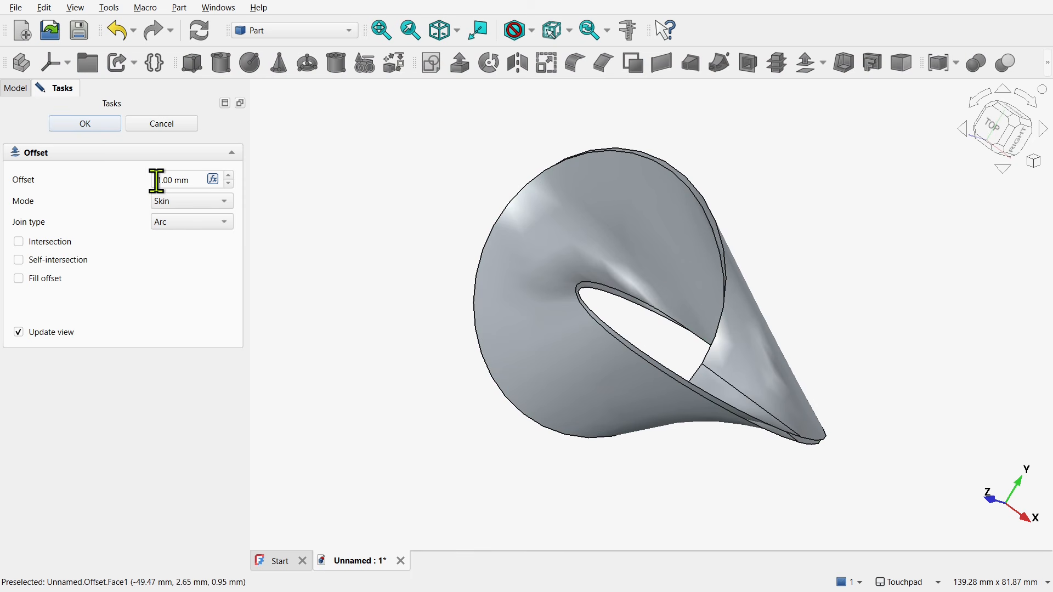
left_click_drag(162, 181, 153, 184)
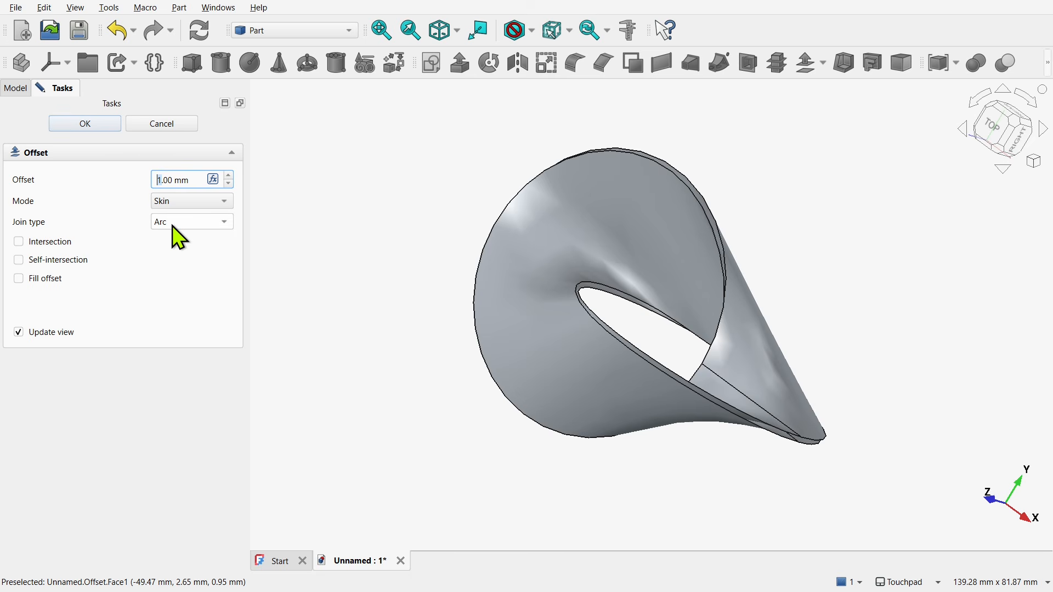
type("2")
left_click(53, 283)
left_click(55, 283)
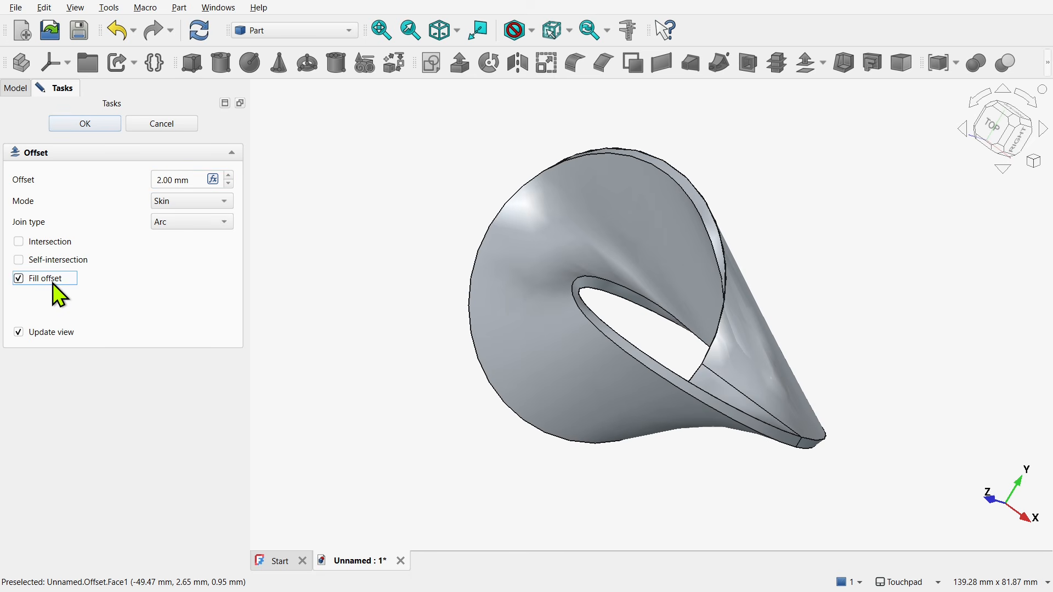
left_click(101, 127)
- Show the ruled surface nested under the 2 mm offset and hide the offset itself
left_click(13, 139)
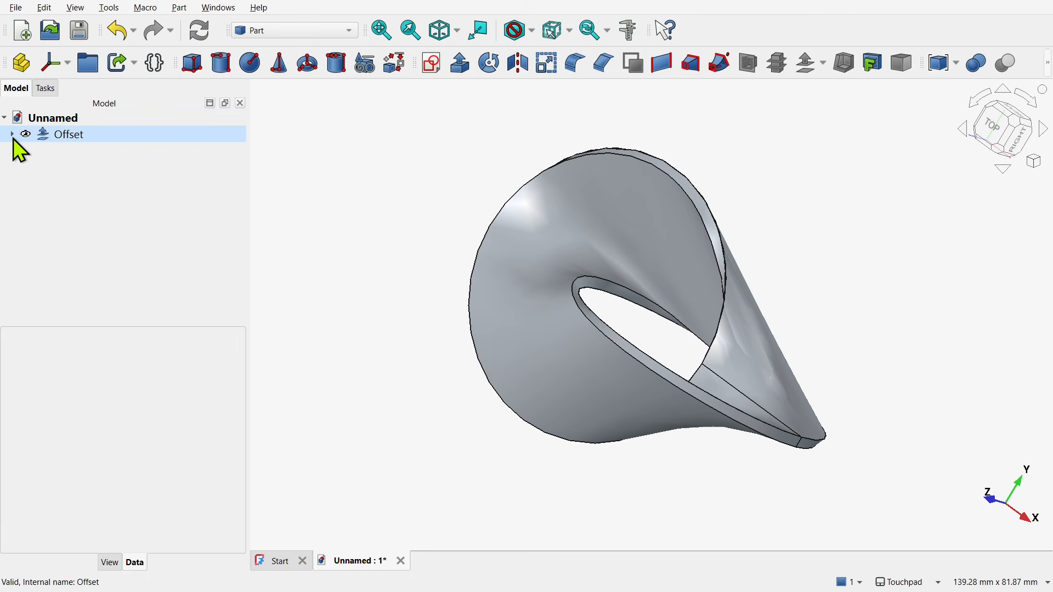
left_click(12, 135)
left_click(69, 154)
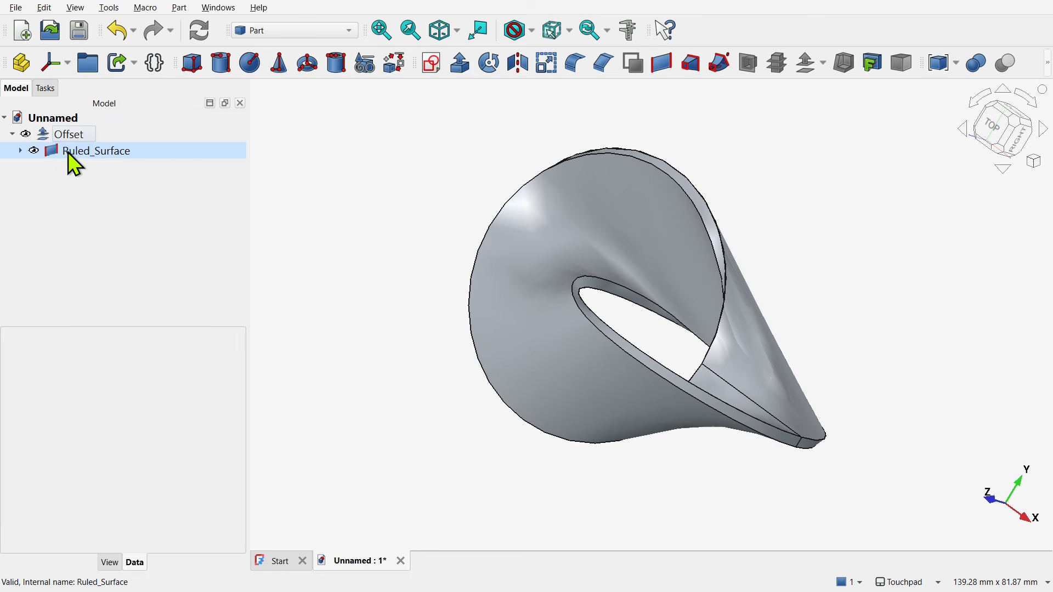
left_click(34, 138)
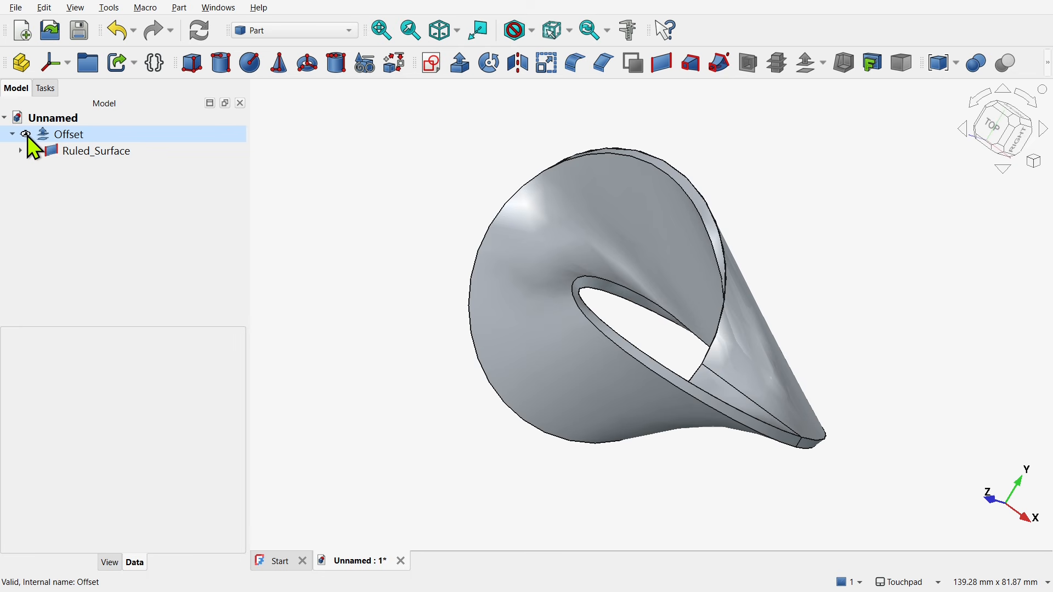
left_click(28, 135)
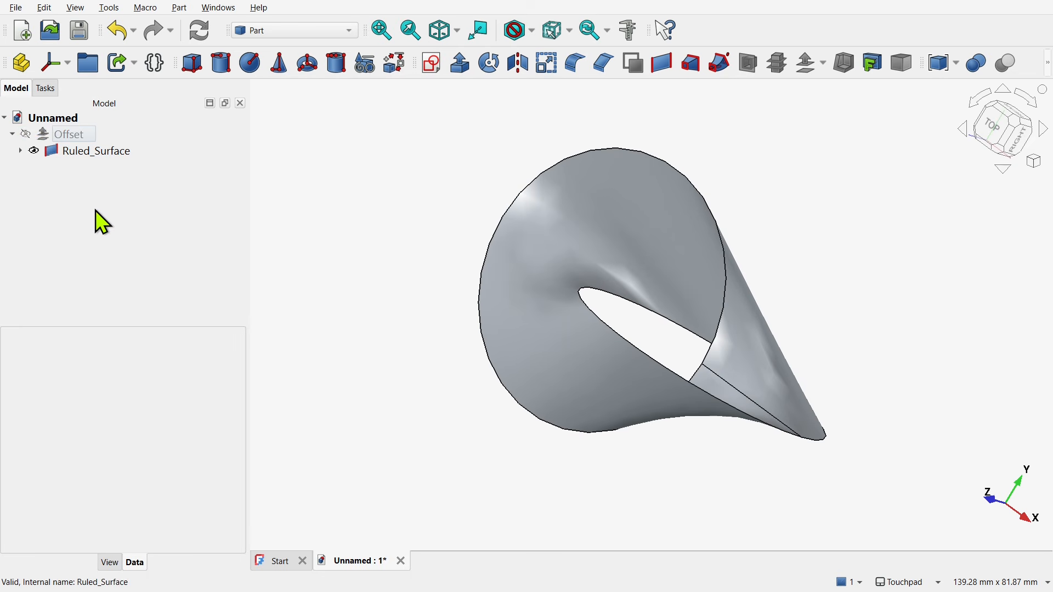
- Create a second filled offset of the same ruled surface at -2 mm, using Skin mode and Arc joins
left_click(71, 154)
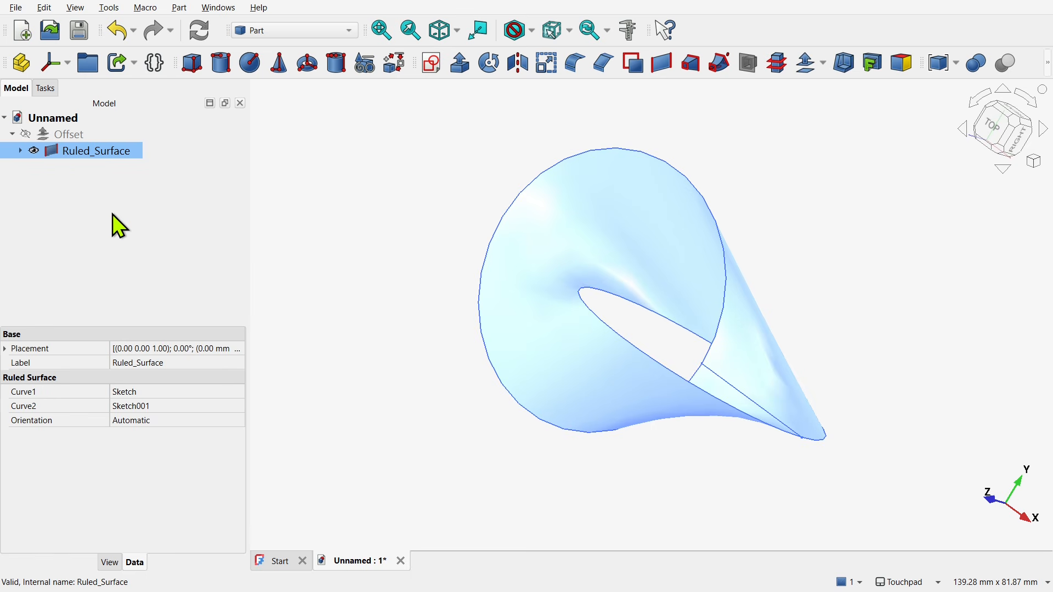
left_click(808, 62)
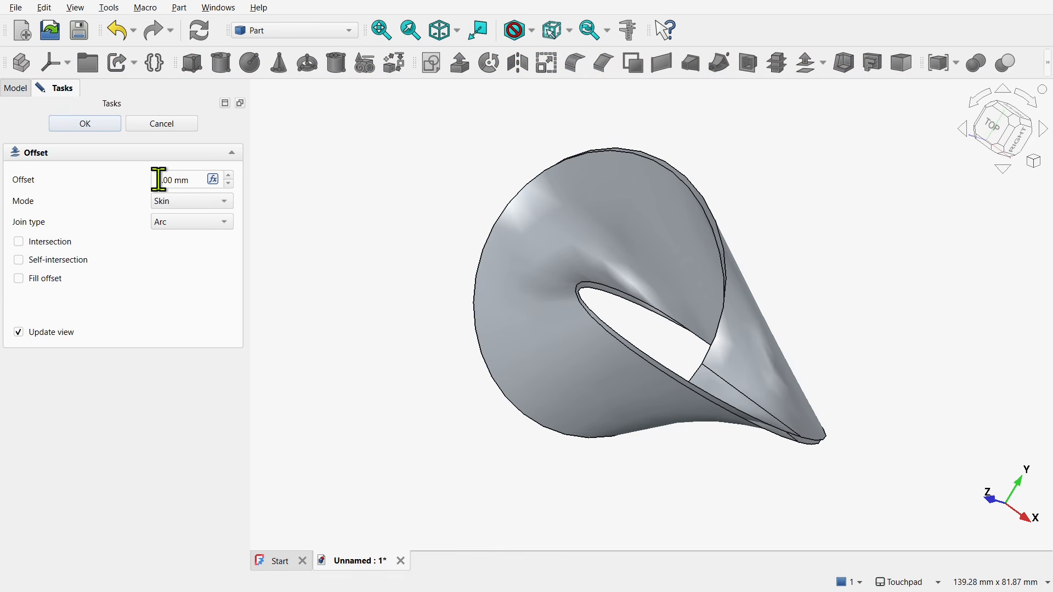
left_click(157, 181)
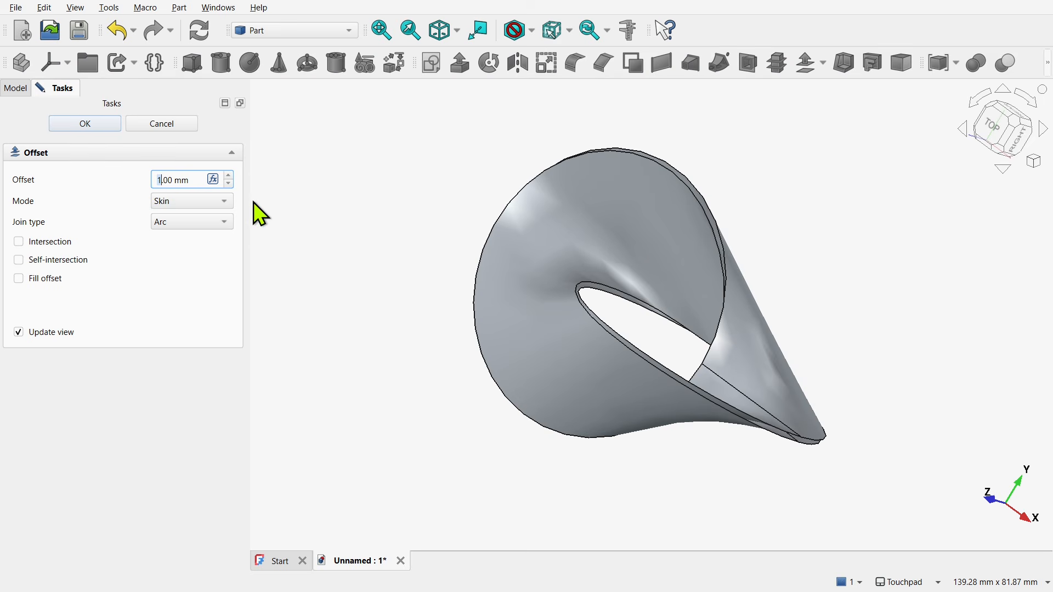
key("BackSpace")
type("-2")
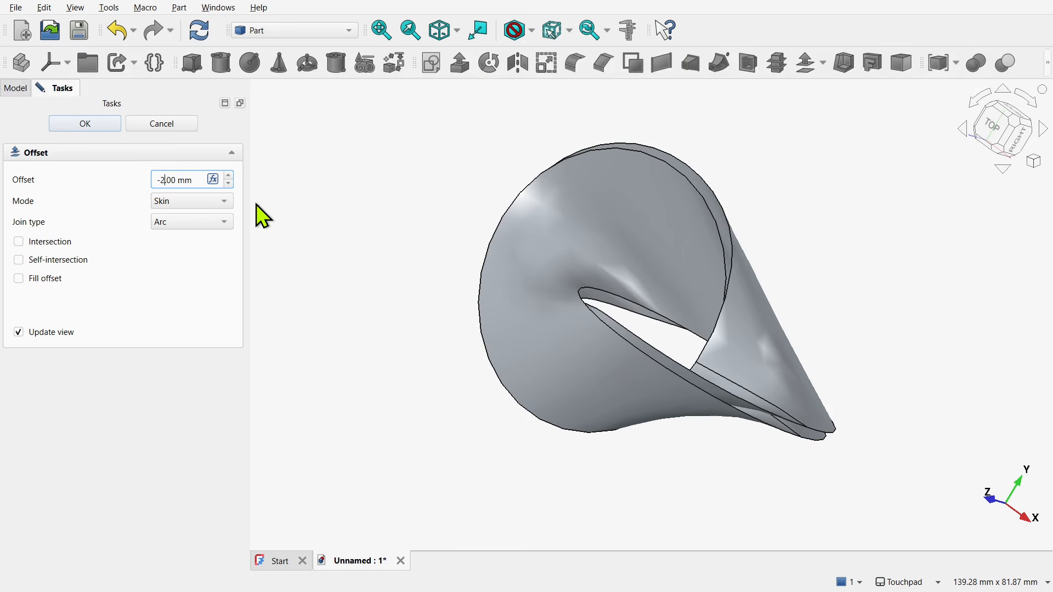
left_click(43, 281)
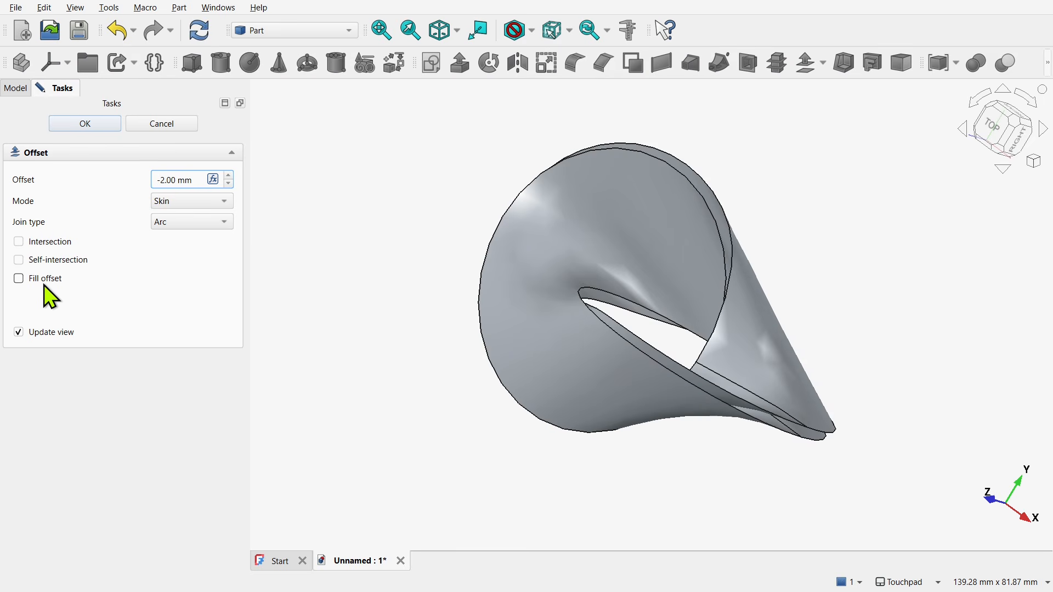
left_click(86, 124)
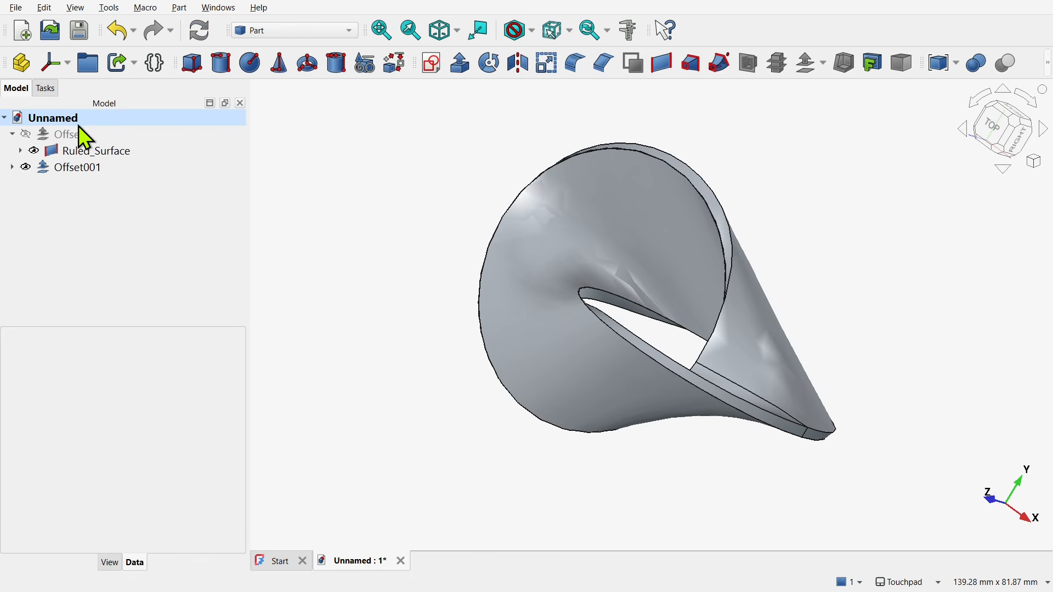
- Show the first offset again without the ruled surface, and unite the 2 mm and -2 mm offset solids with a Union
left_click(31, 137)
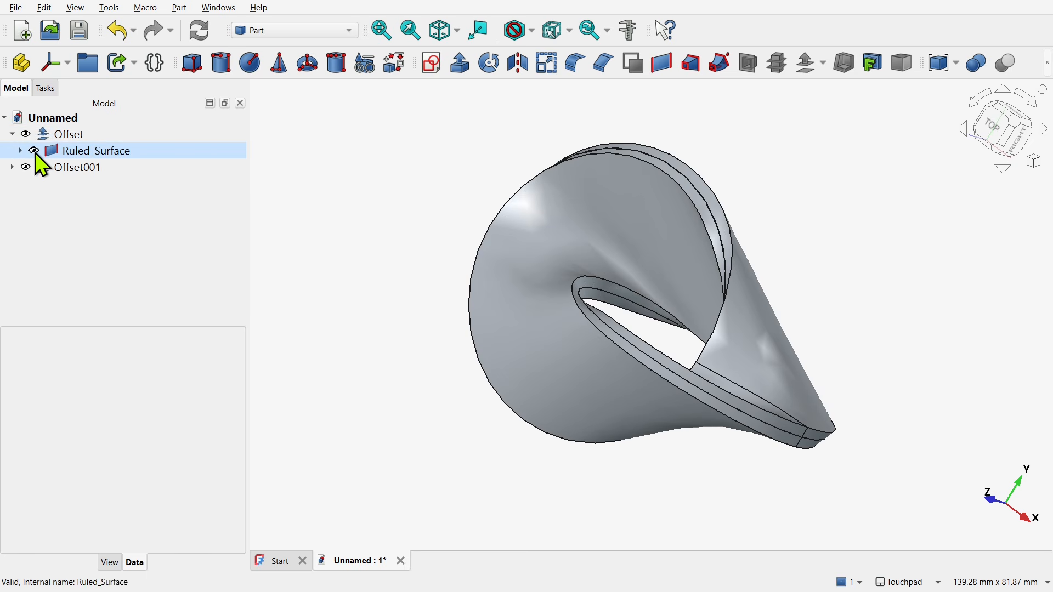
left_click(65, 137)
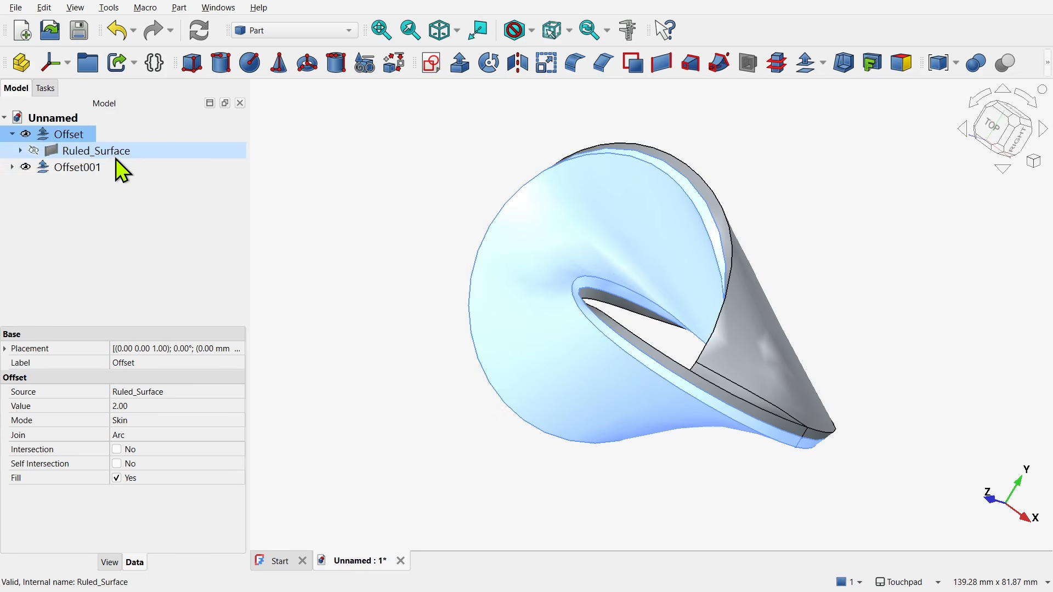
left_click(93, 170, "ctrl")
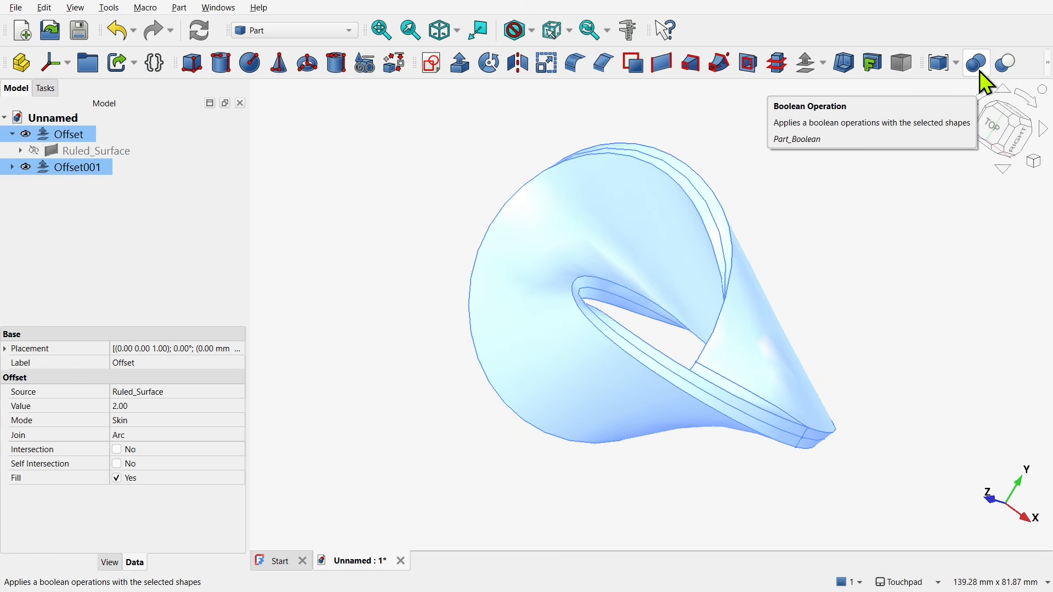
left_click(1047, 70)
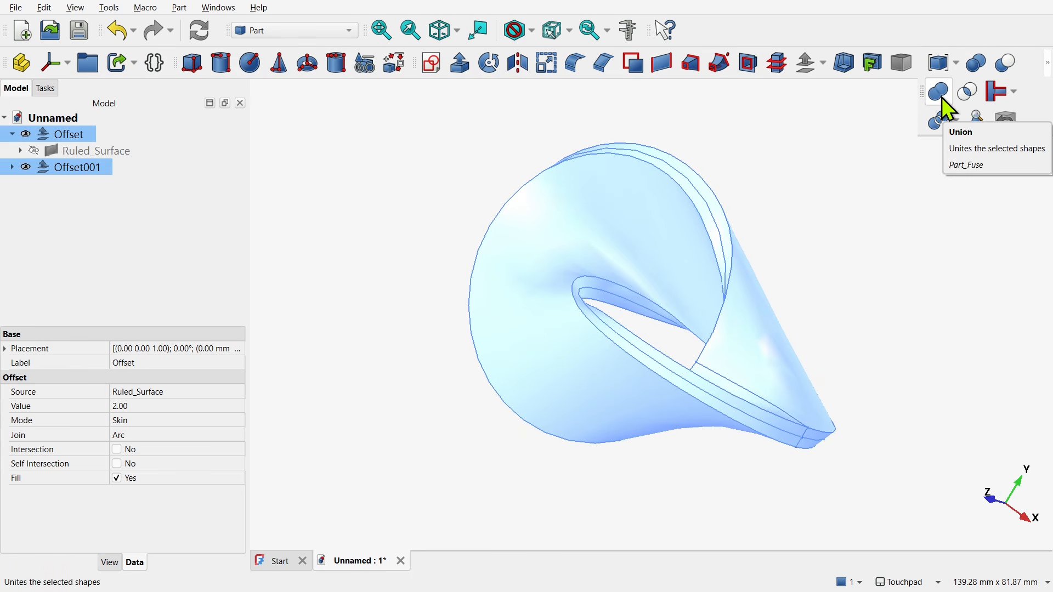
left_click(942, 97)
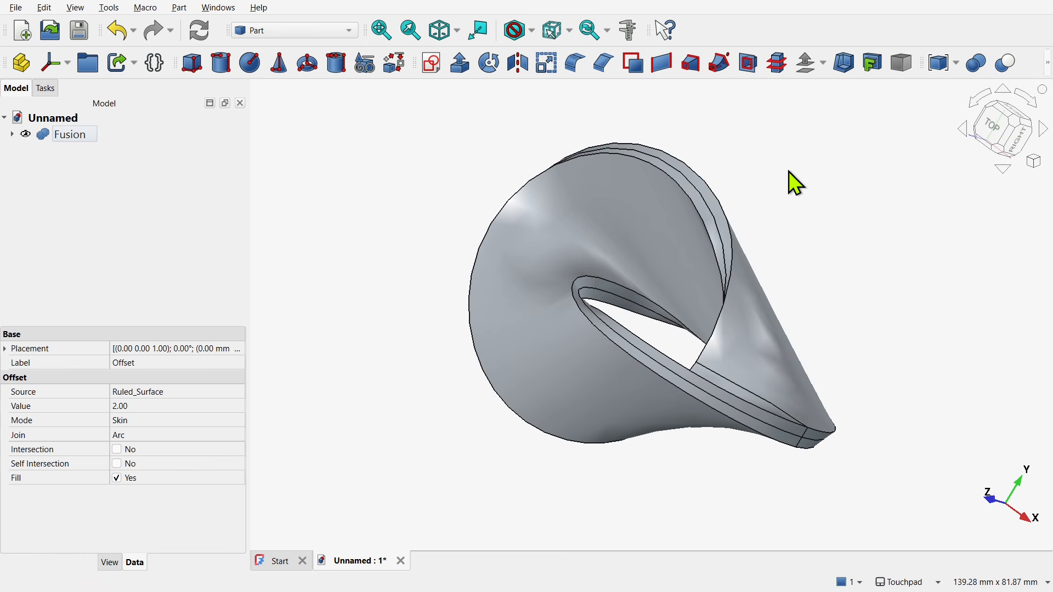
- Run a geometry check on the fused solid, examine its results and close the check
left_click(65, 135)
left_click(1048, 66)
left_click(914, 124)
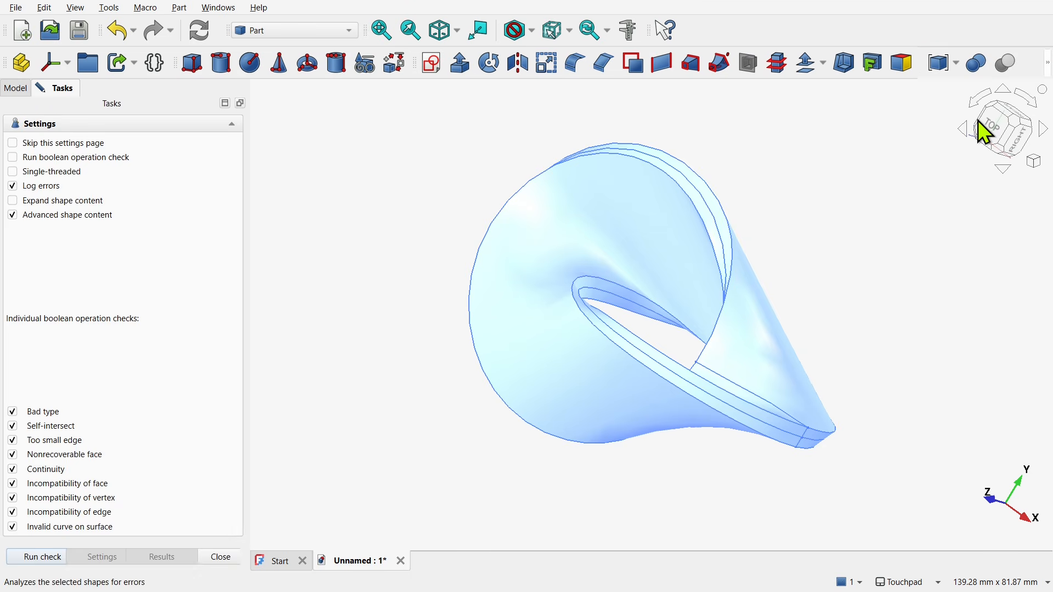
left_click(42, 559)
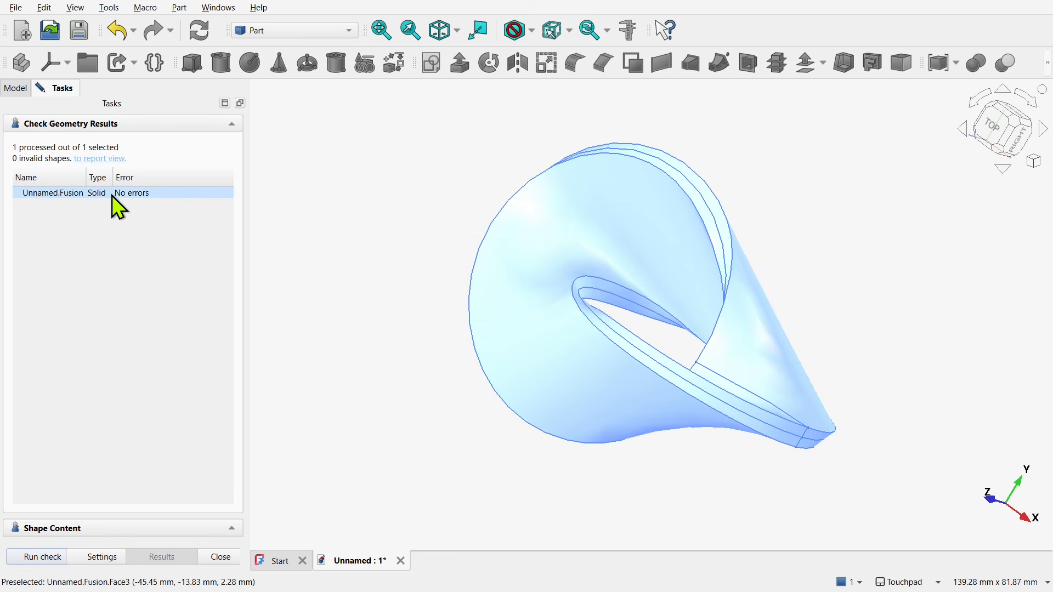
left_click(220, 558)
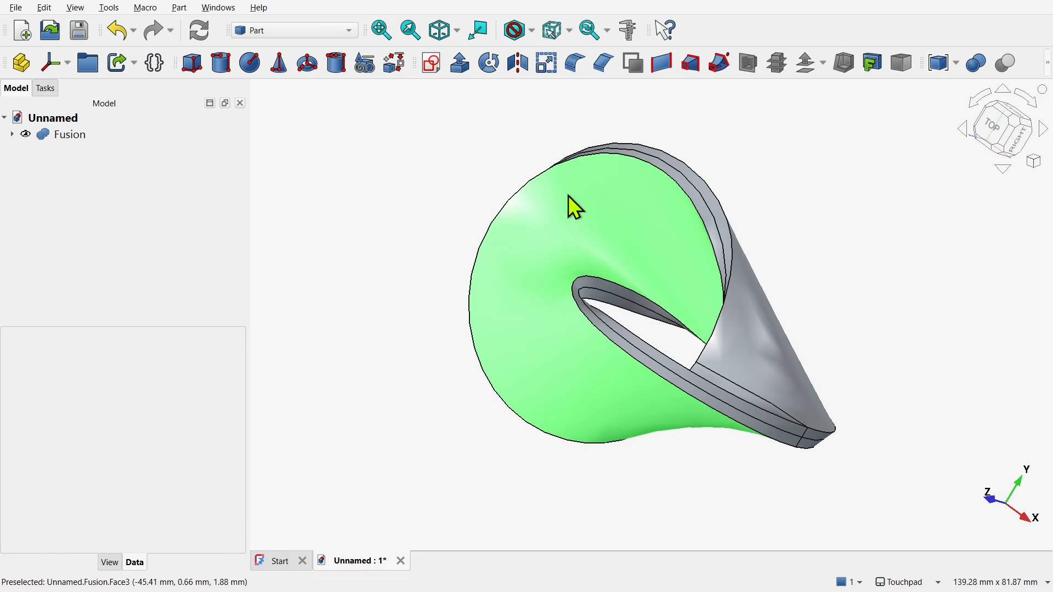
- Fillet the four outer rim edges of the fused solid with a constant radius of 1.5 mm, leaving the middle seam edges out
left_click(701, 176)
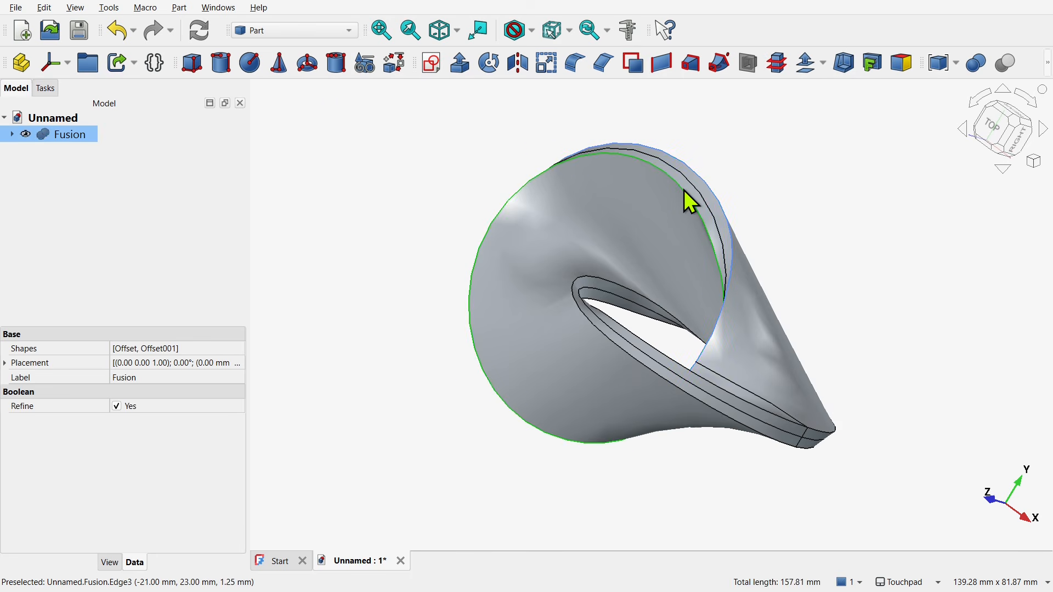
left_click(684, 191, "ctrl")
left_click_drag(670, 317, 604, 373, "alt")
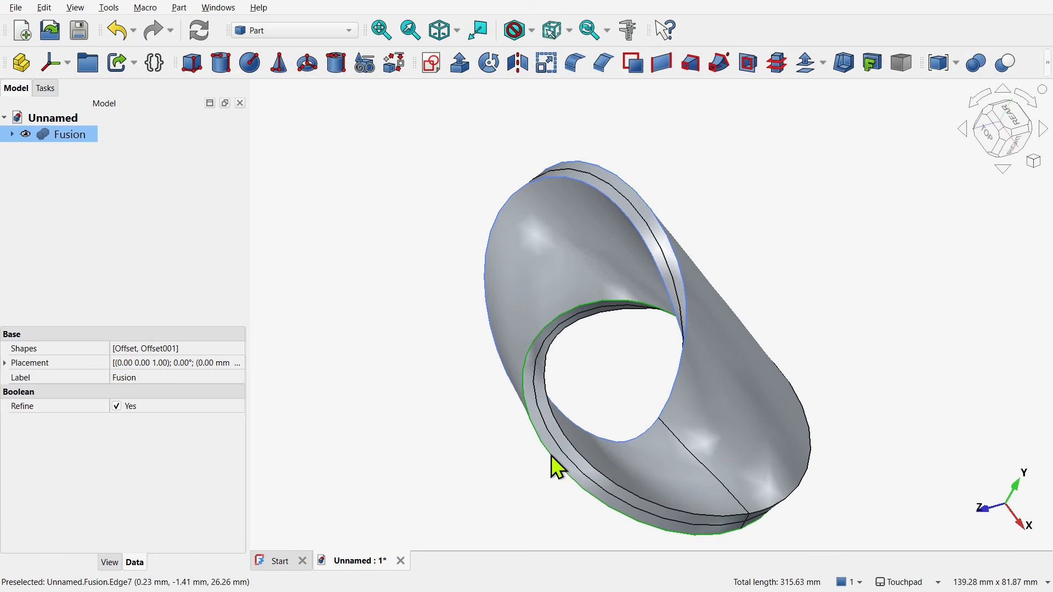
left_click(559, 448, "ctrl")
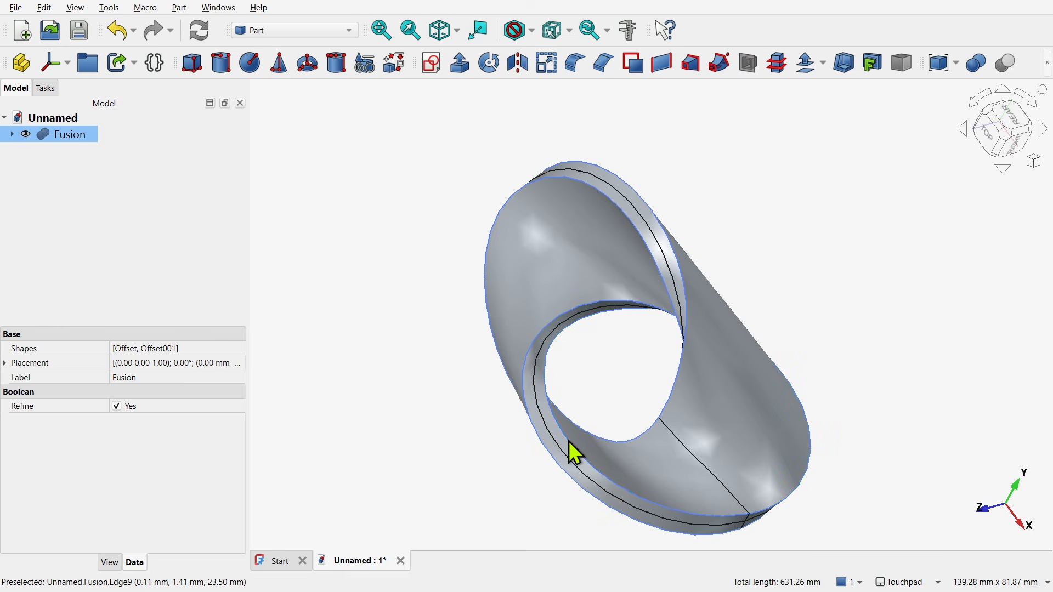
left_click_drag(616, 438, 600, 418, "alt")
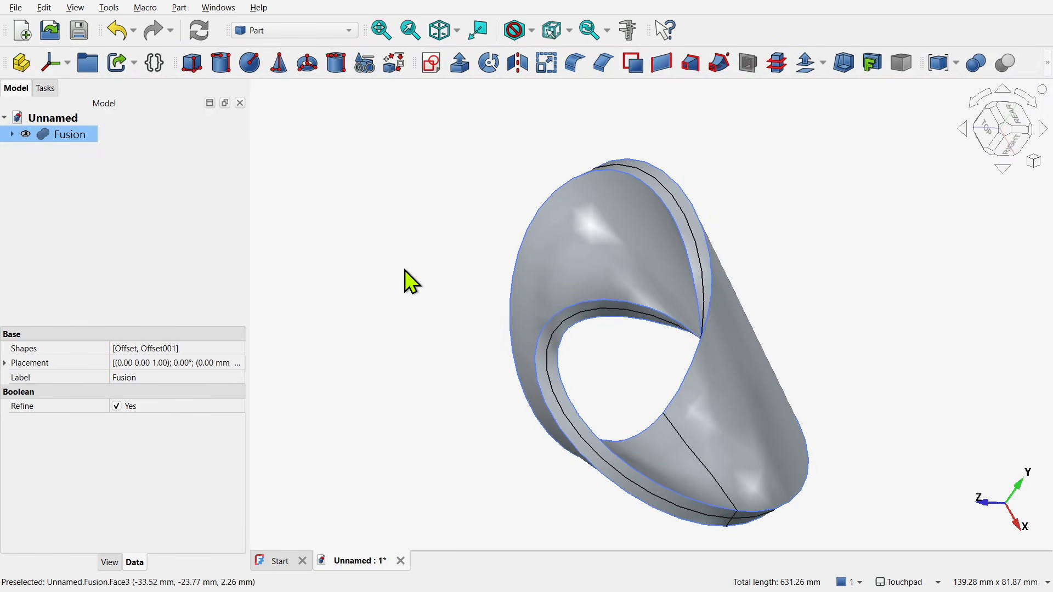
left_click(574, 65)
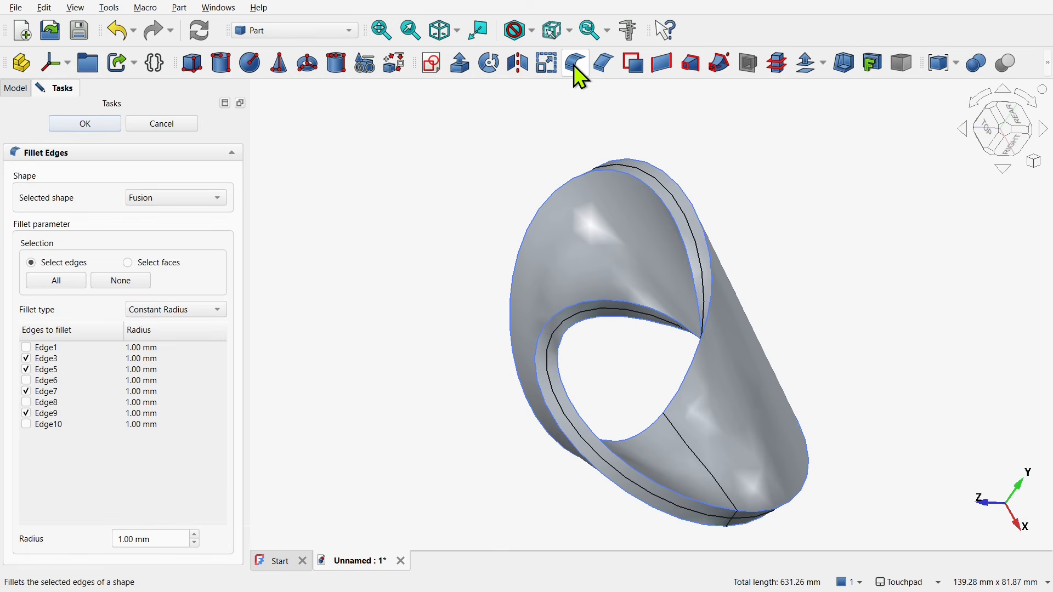
triple_click(157, 539)
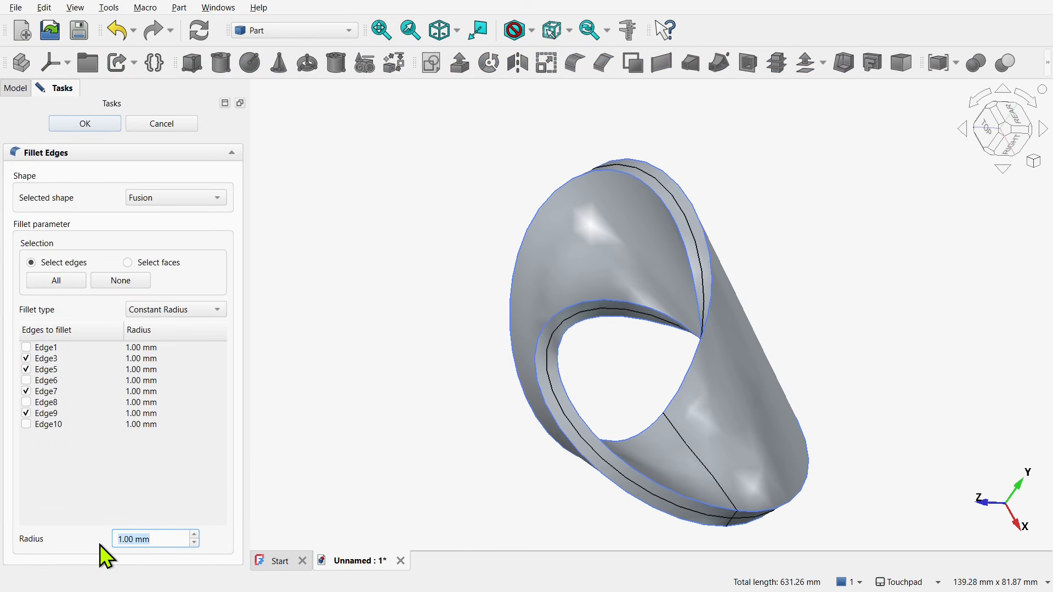
type("1.5")
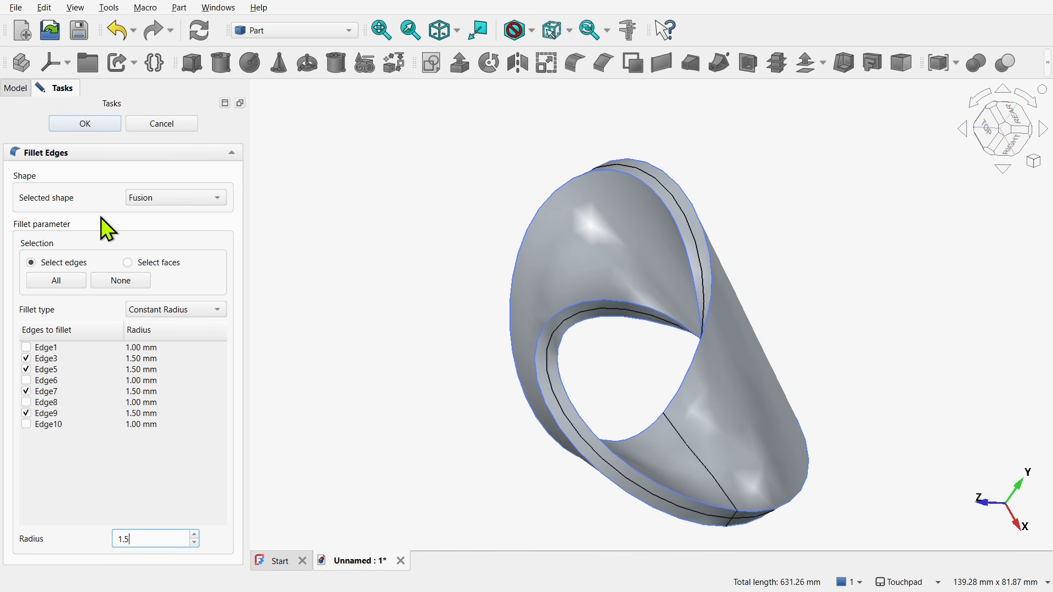
left_click(85, 125)
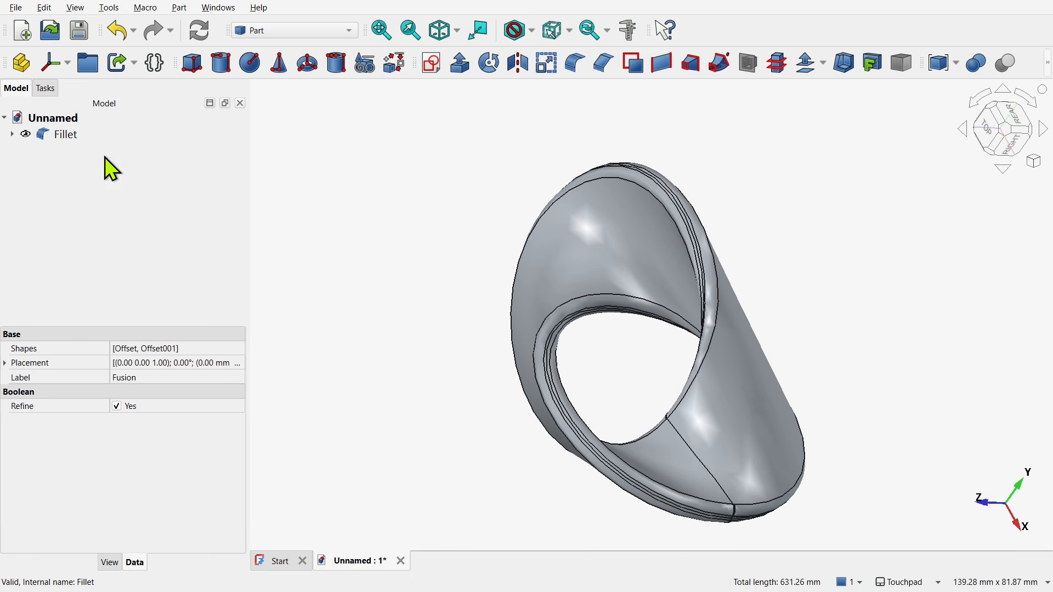
- Run a geometry check on the 1.5 mm filleted fusion, examine its results and close the check
left_click(58, 135)
left_click(56, 135)
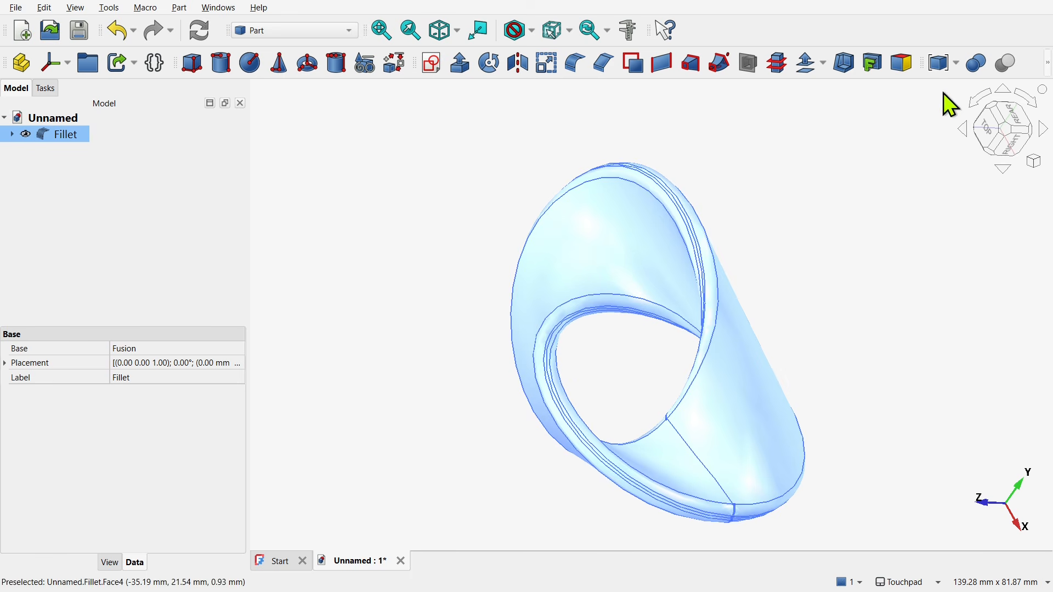
left_click(1047, 63)
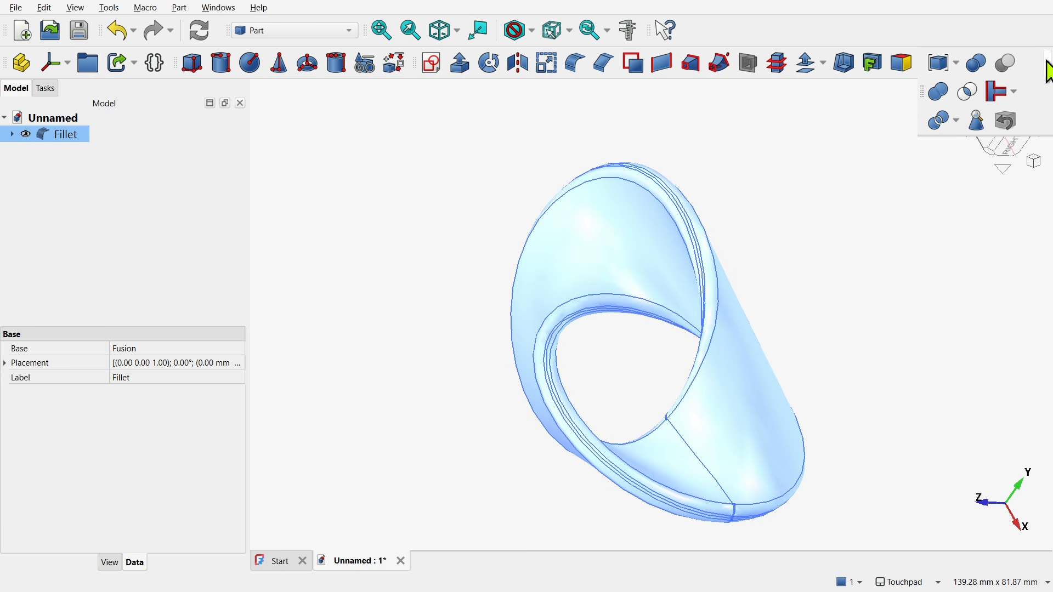
left_click(981, 122)
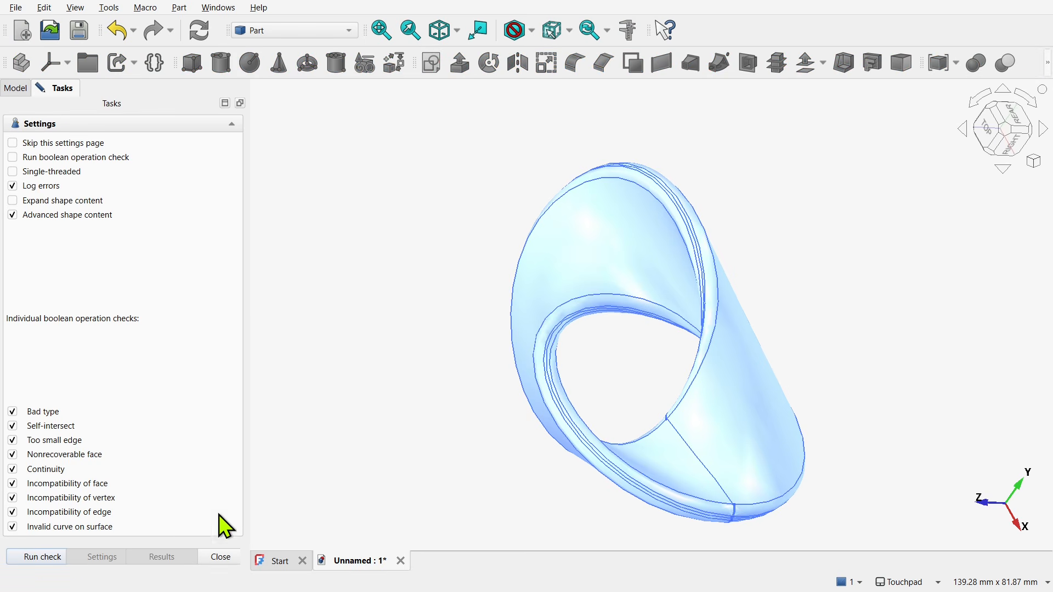
left_click(43, 557)
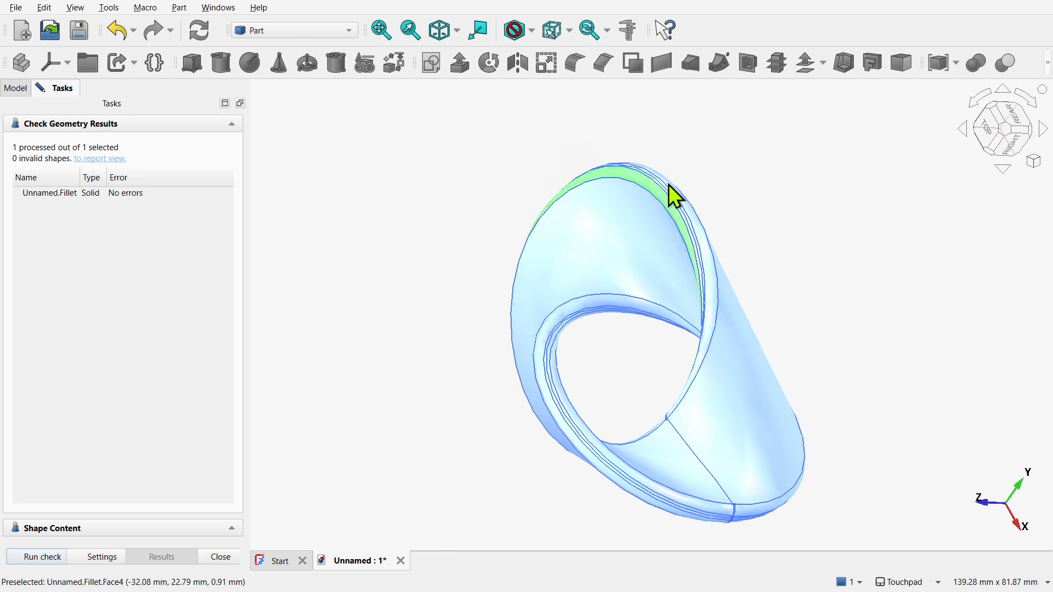
left_click(224, 558)
left_click(151, 240)
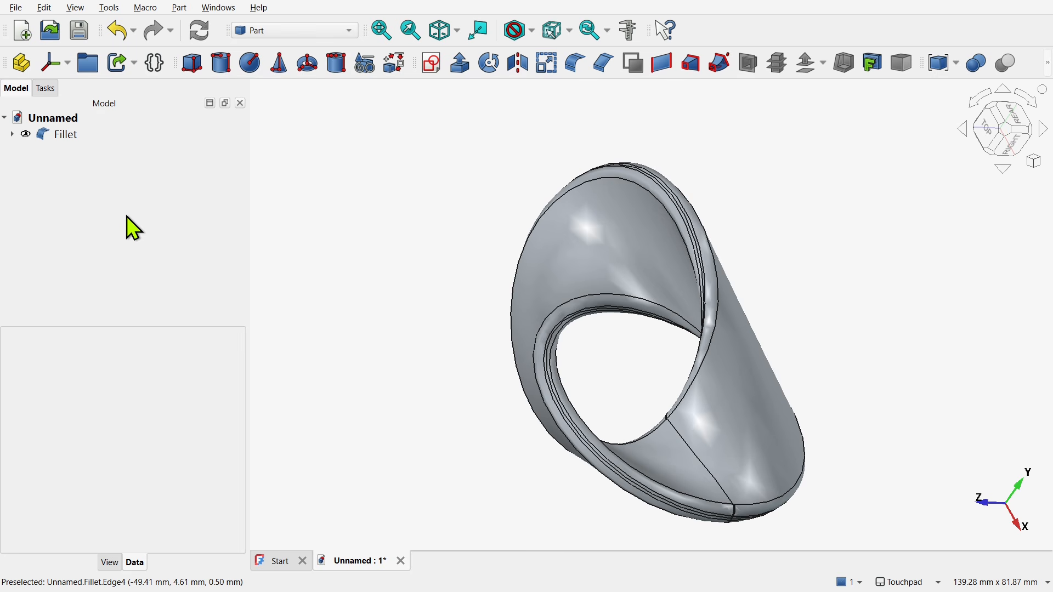
left_click(181, 8)
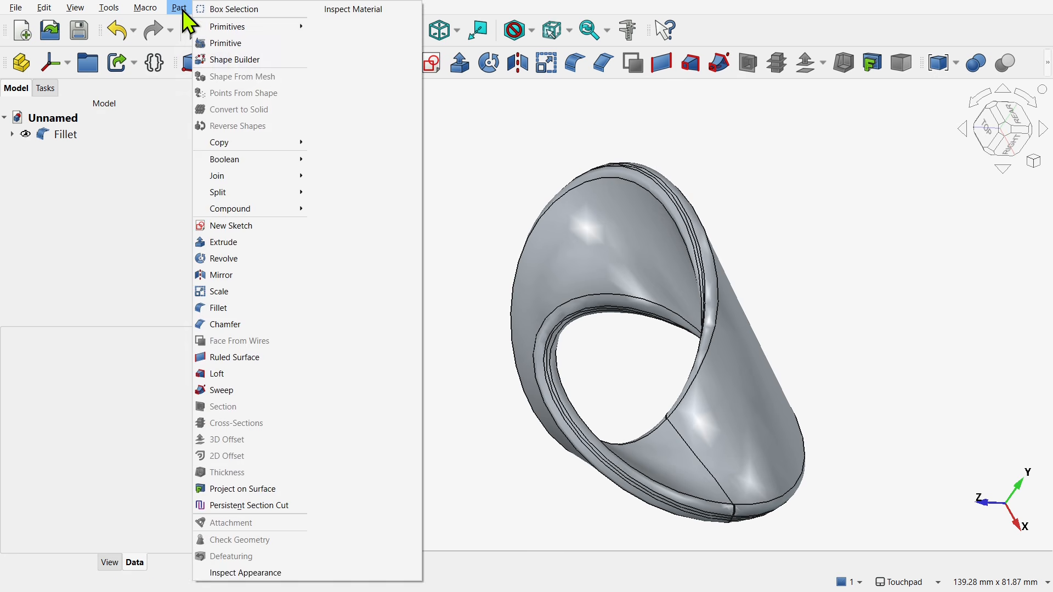
mouse_move(247, 206)
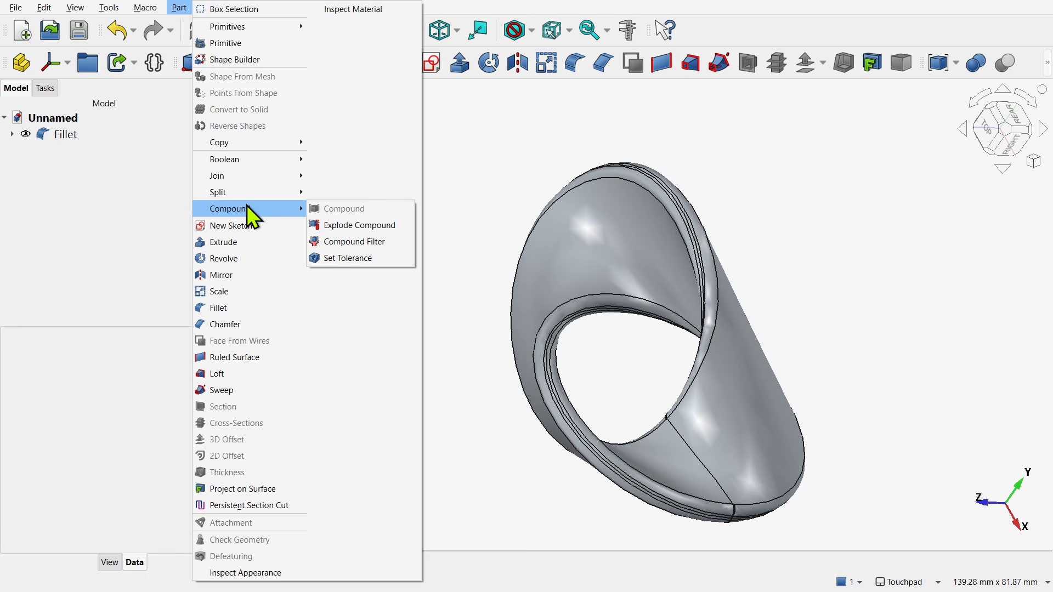
left_click(357, 261)
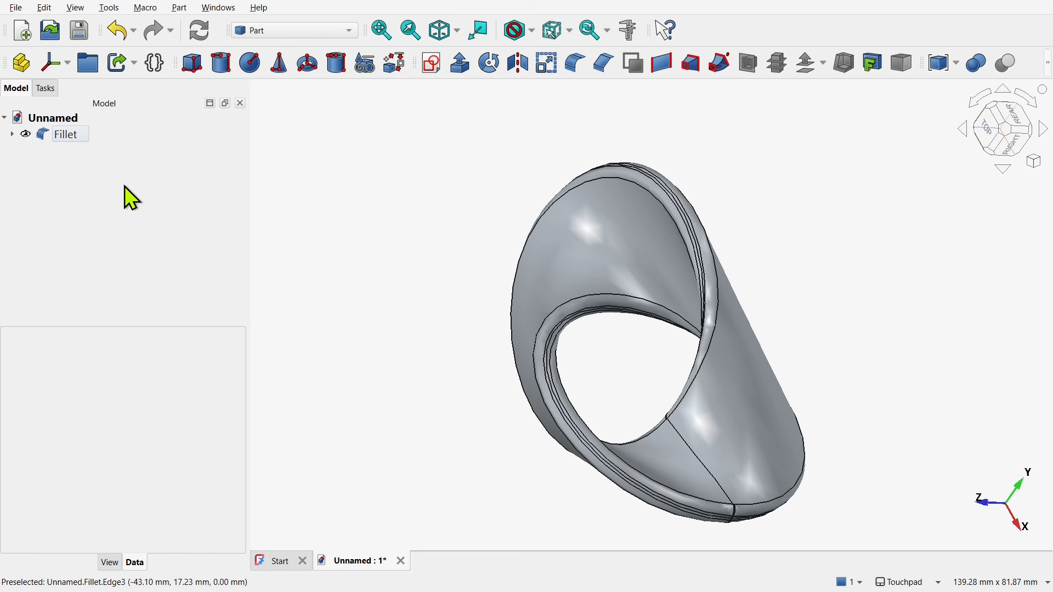
- Export the filleted solid as a 3D Manufacturing Format file named ao.3mf in the antiol folder
left_click(59, 140)
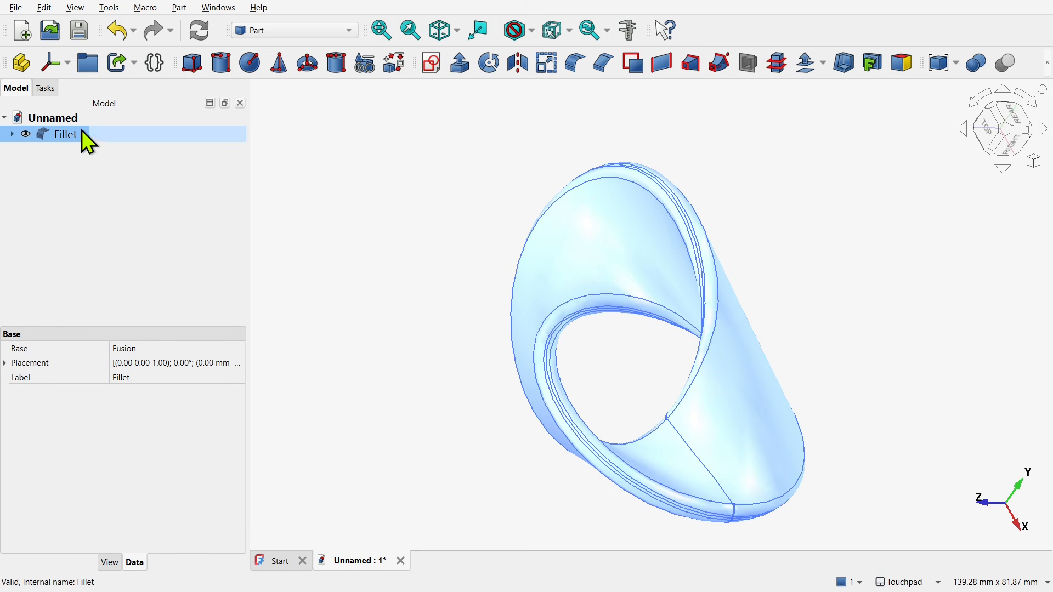
left_click(17, 8)
left_click(66, 204)
left_click_drag(117, 464, 88, 464)
type("ao.3mf")
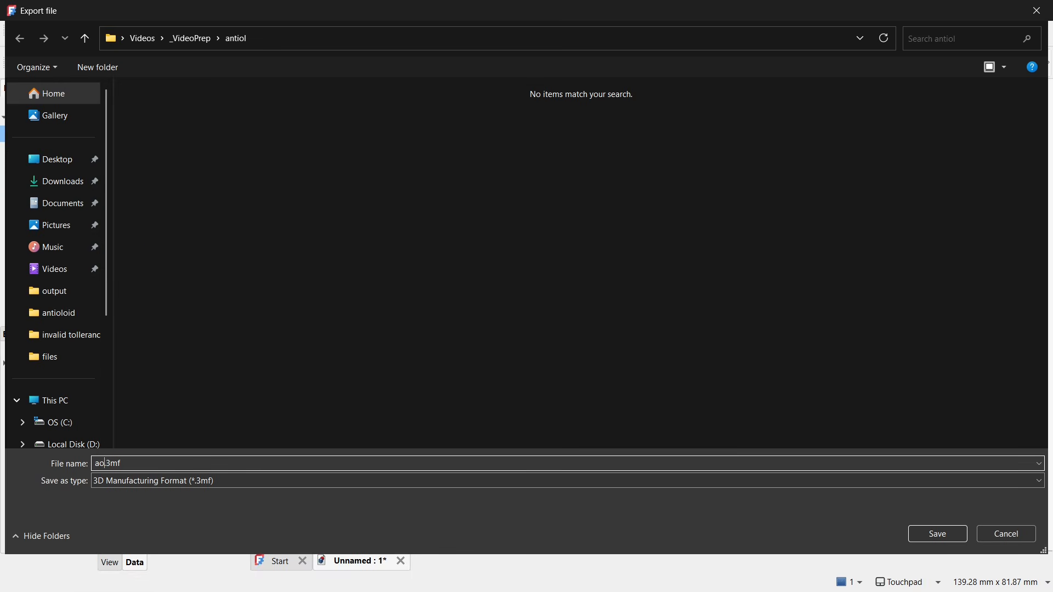
key("Return")
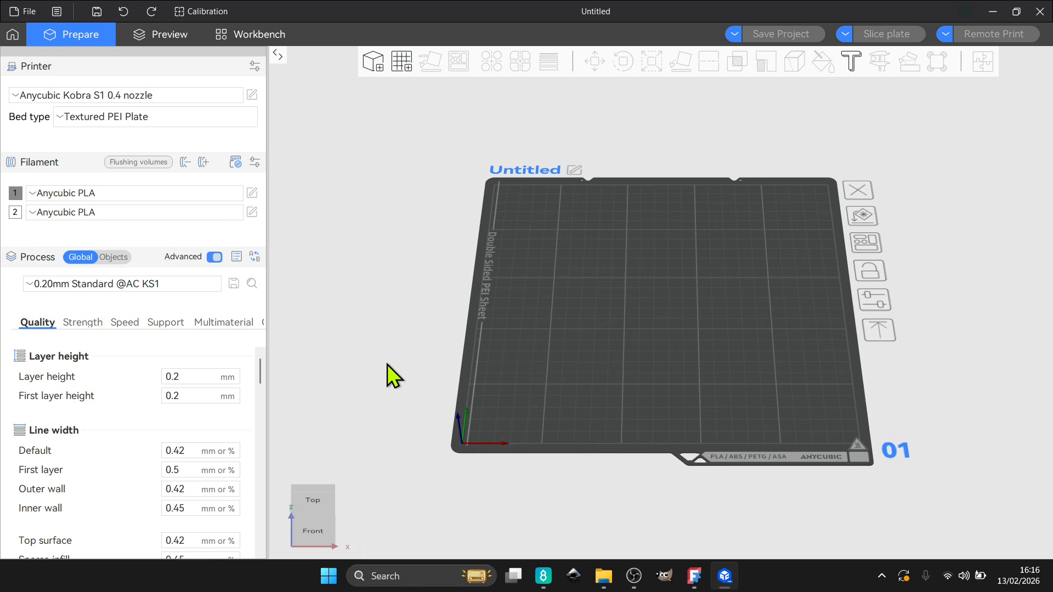
- In the Anycubic slicer, import ao.3mf from the antiol folder onto the empty build plate
left_click(29, 13)
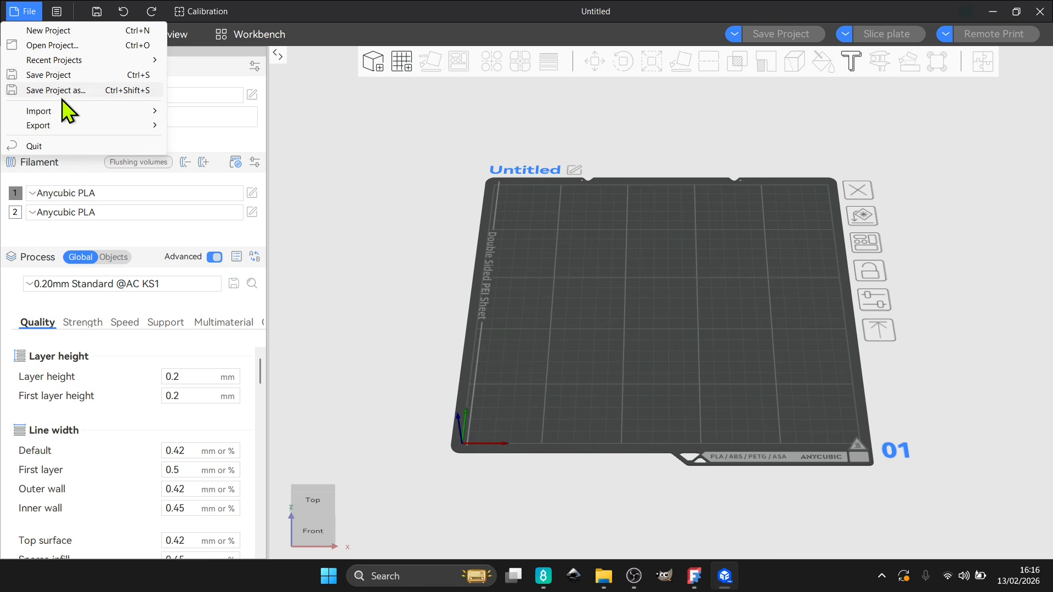
mouse_move(104, 112)
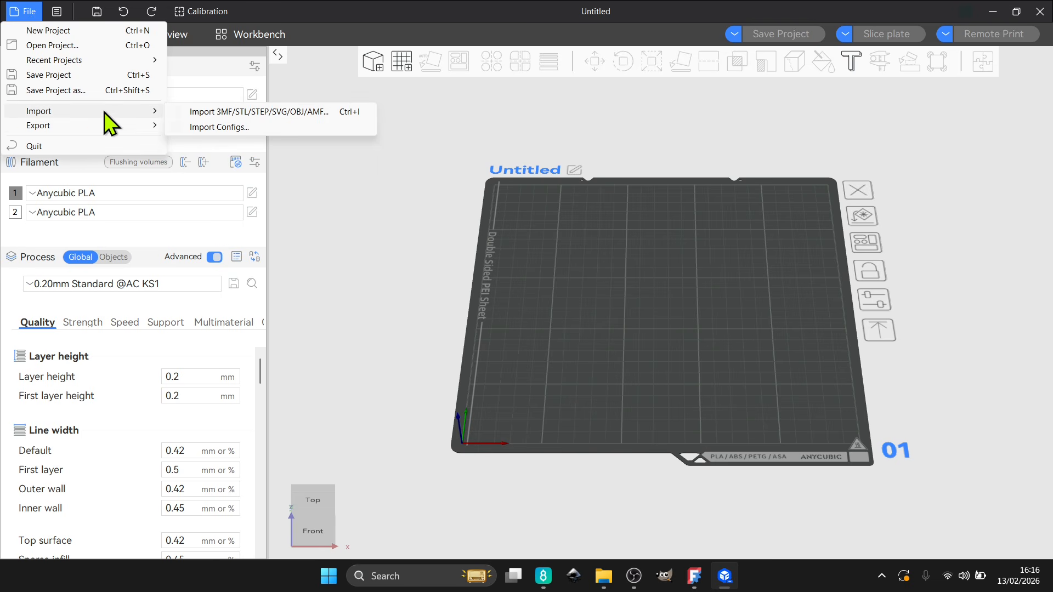
left_click(192, 110)
left_click(243, 165)
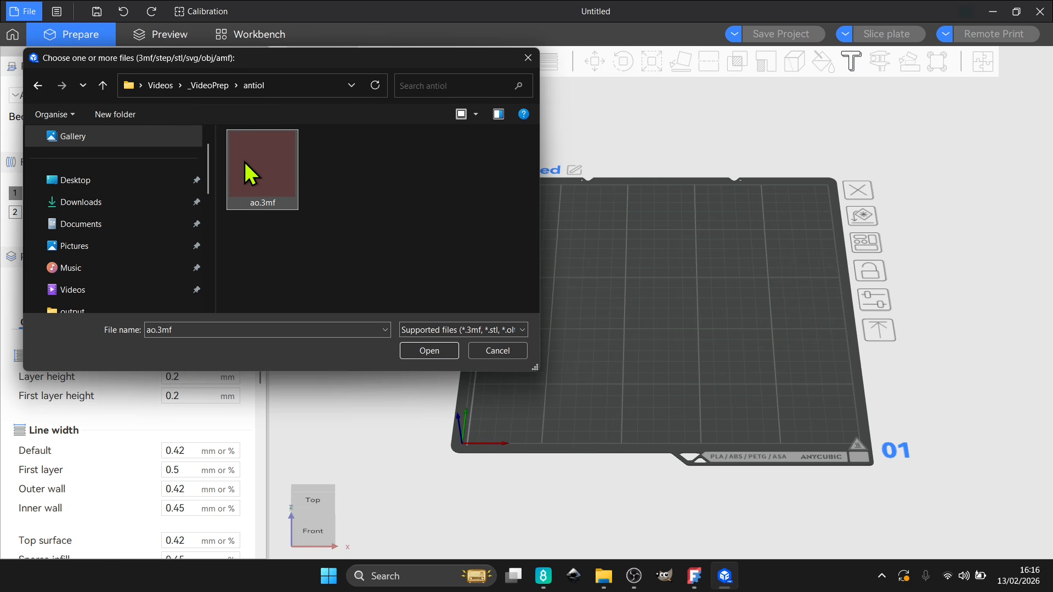
left_click(429, 352)
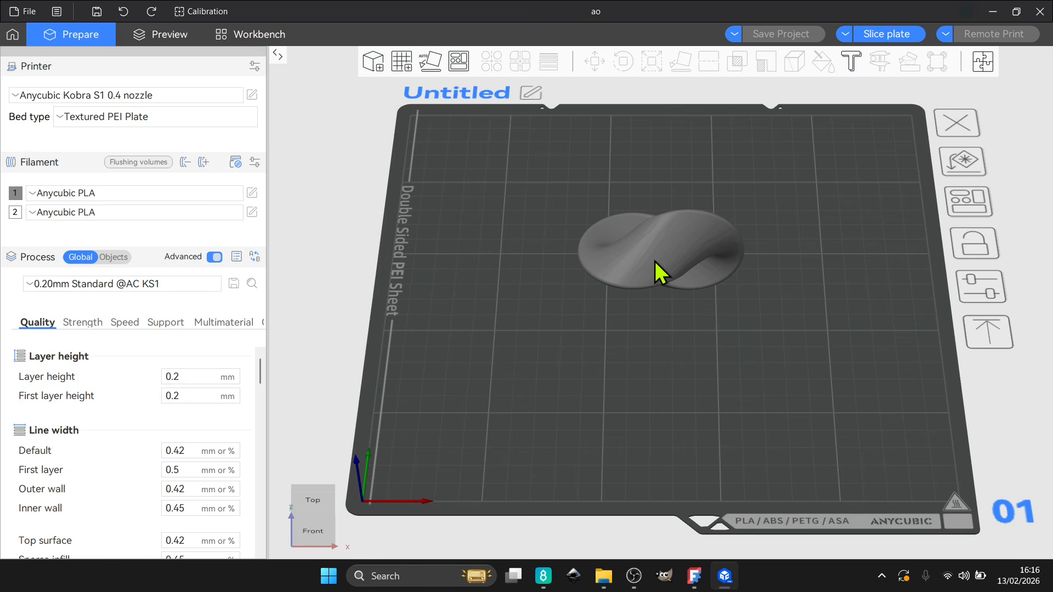
- Enable Tree(auto) supports for the imported twisted solid, slice the plate and inspect the sliced preview
left_click(655, 261)
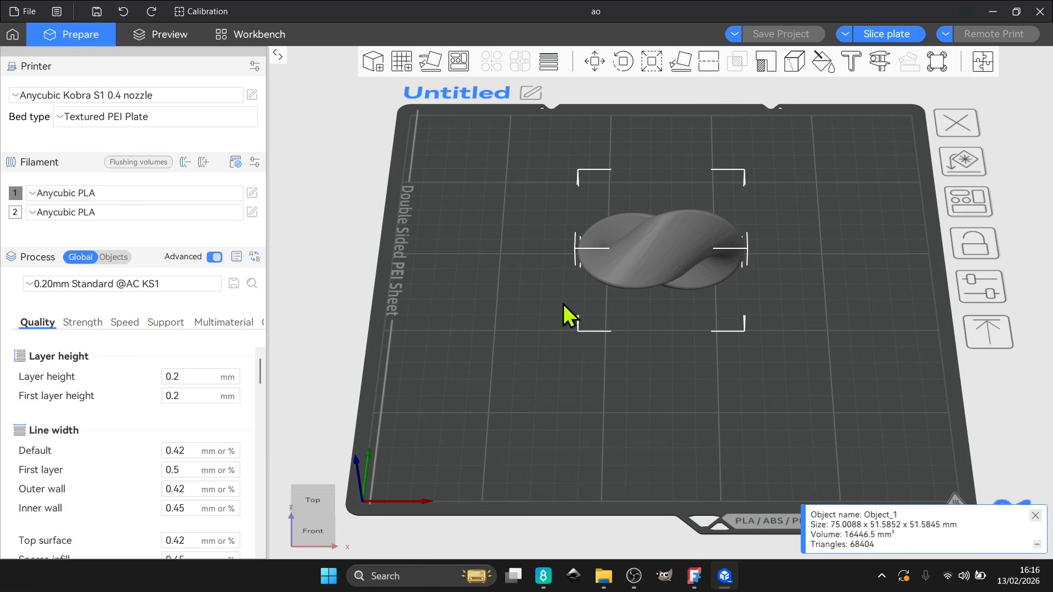
left_click(176, 323)
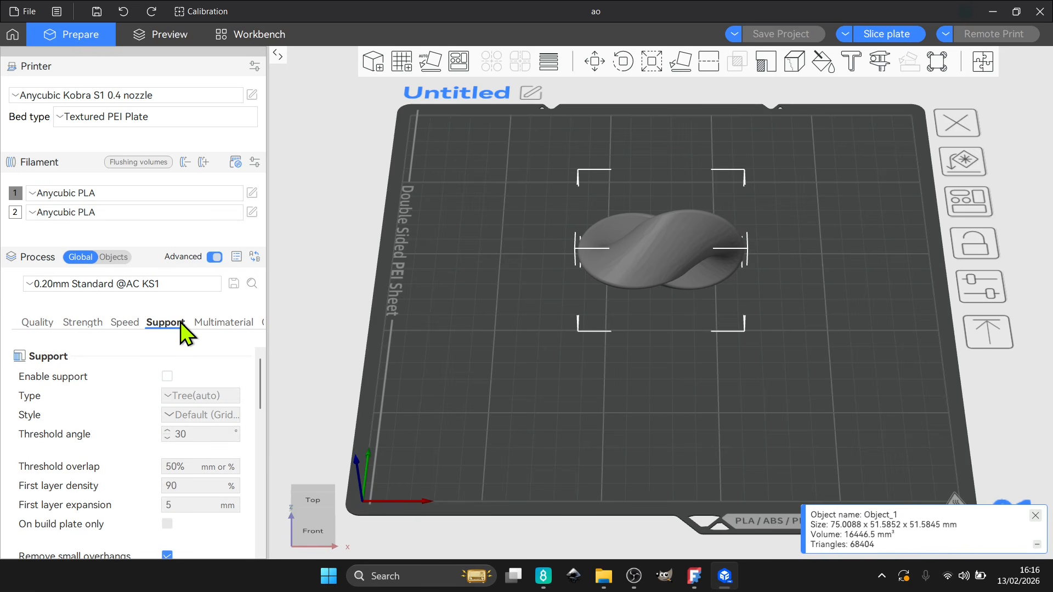
left_click(168, 377)
mouse_move(658, 382)
left_mouse_down()
mouse_move(664, 344)
mouse_move(661, 367)
left_mouse_up()
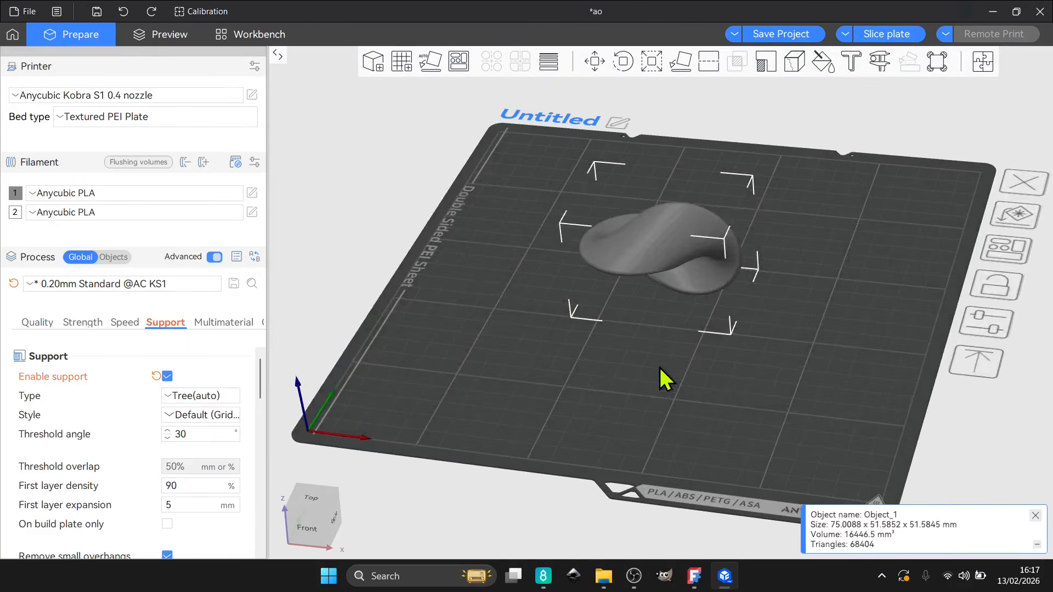
left_click(899, 35)
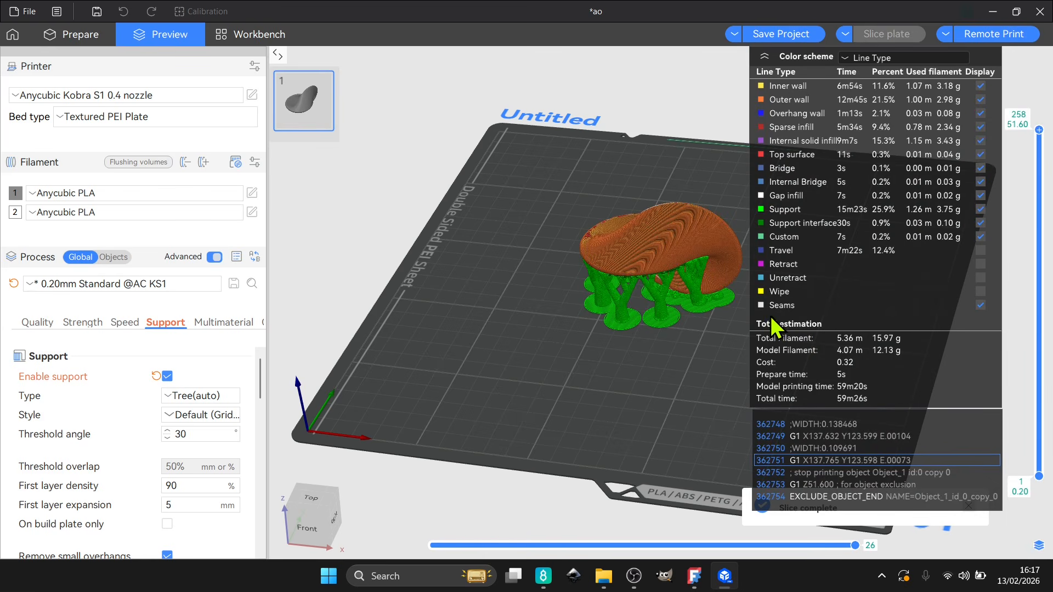
left_click_drag(720, 344, 657, 322)
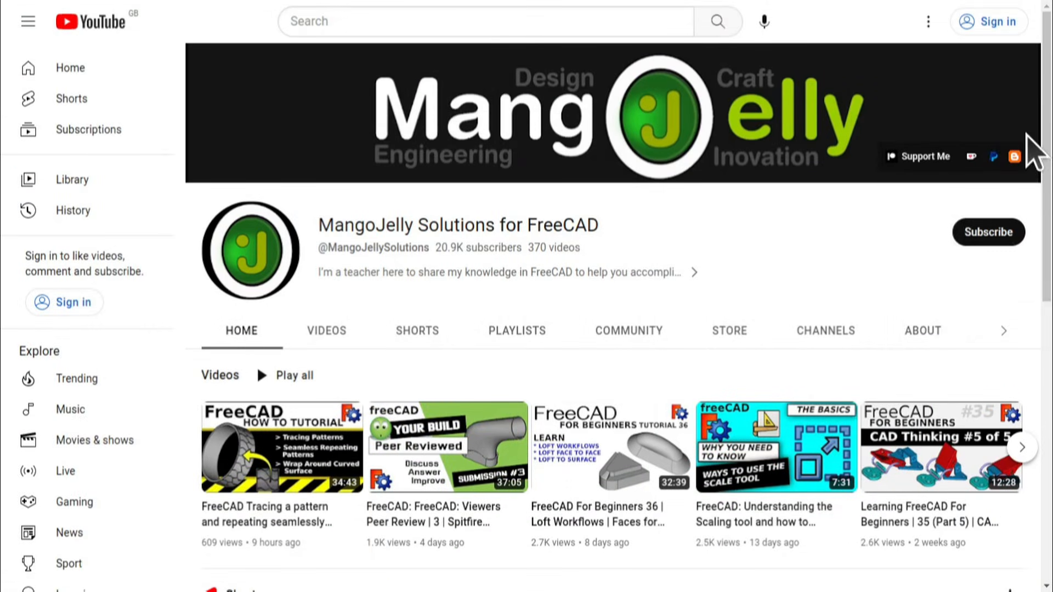
- On the MangoJelly Solutions for FreeCAD YouTube channel, open the About page and examine the donation links in its description
left_click(922, 330)
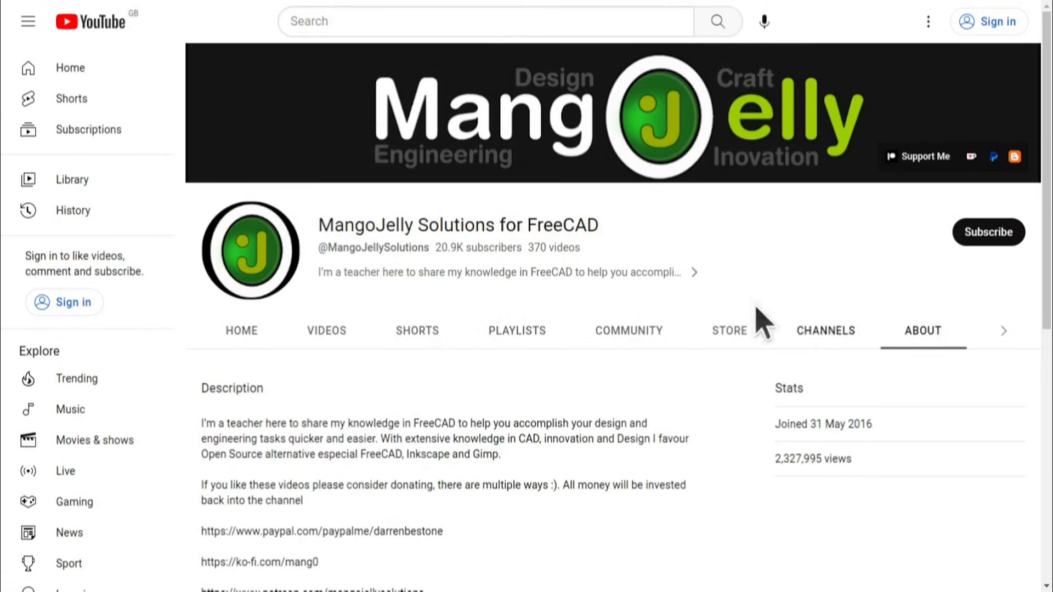
scroll(222, 433, "down", 3)
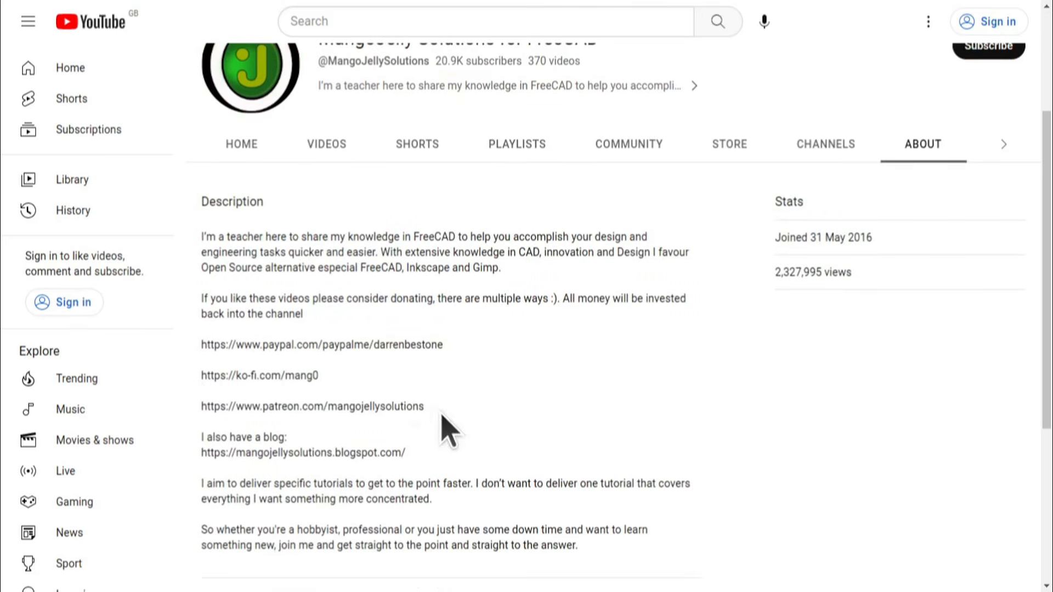
left_click_drag(442, 416, 202, 337)
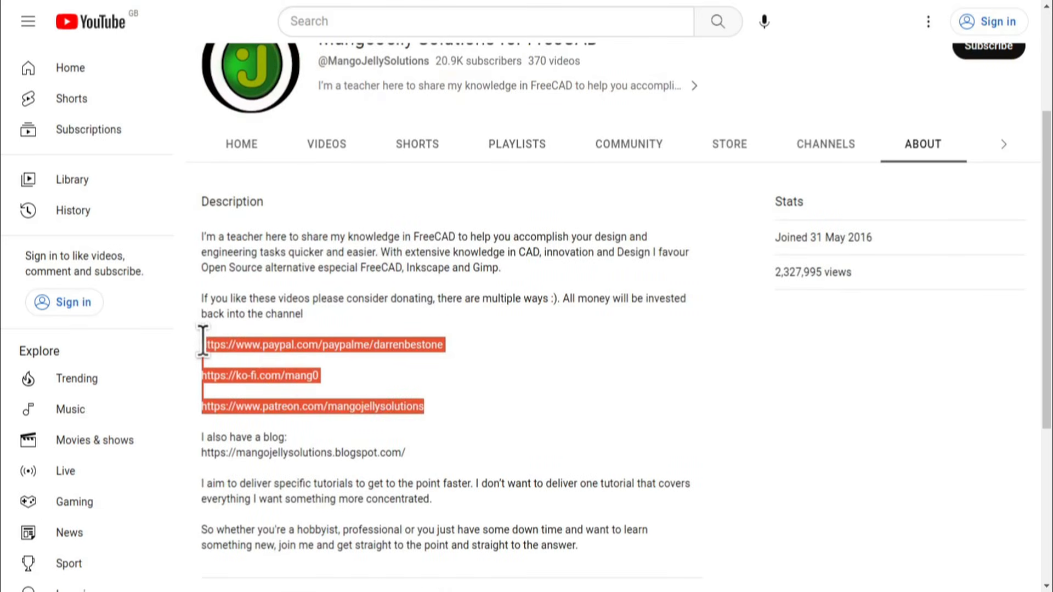
left_click(476, 401)
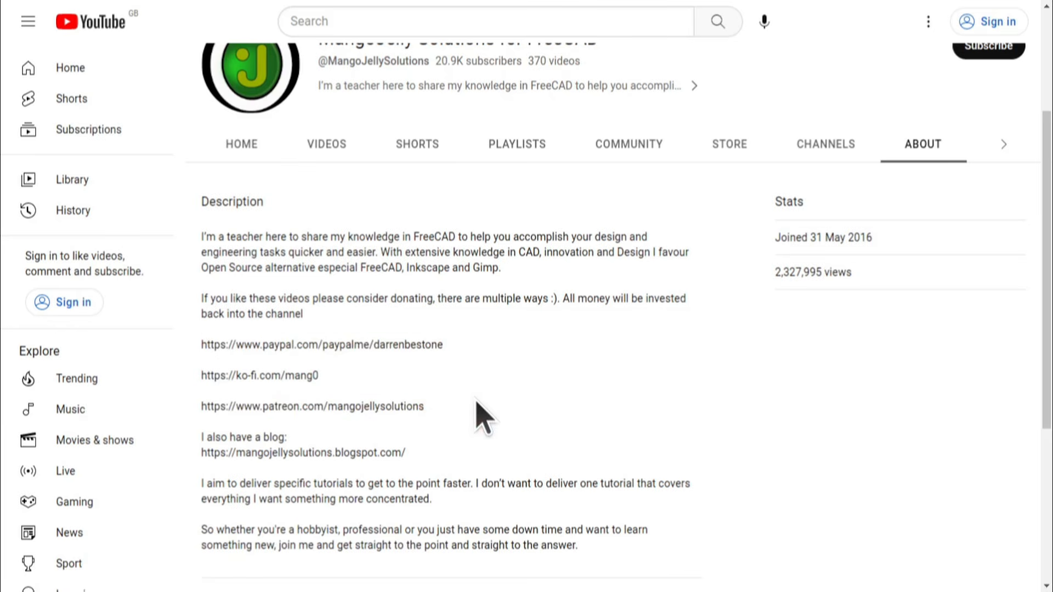